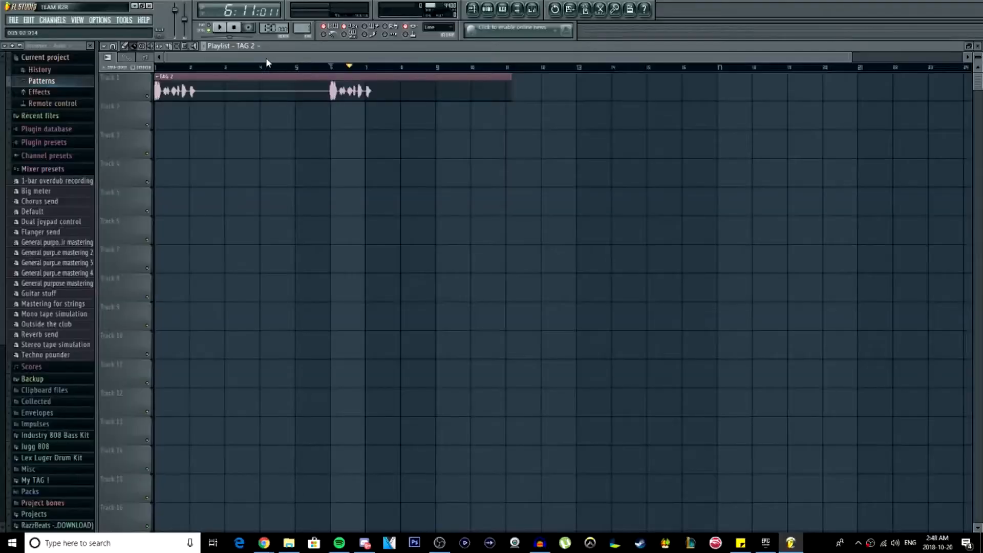
- Play the TAG 2 clip from the start of the song, and again from bar 6 to compare both takes
{"action": "left_click", "coordinate": [157, 69]}
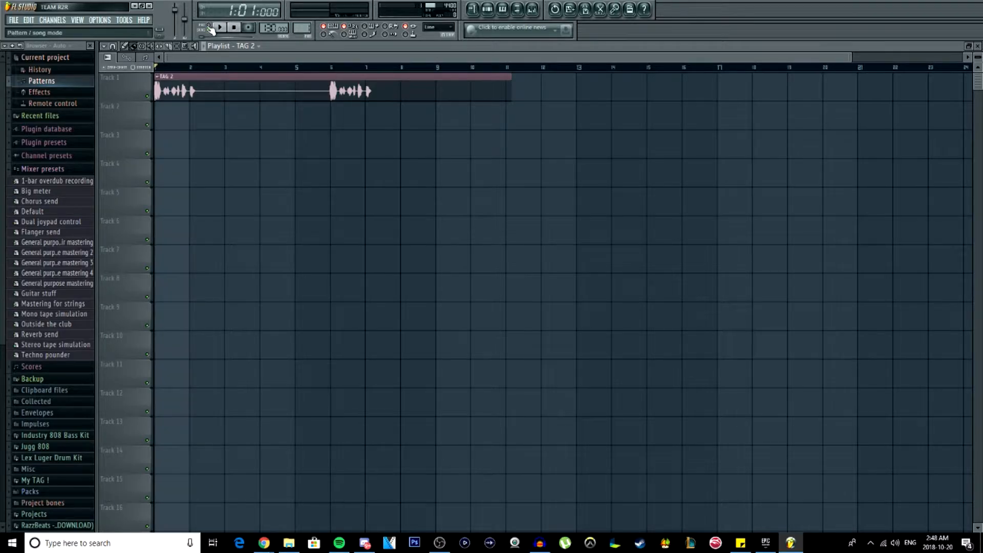
{"action": "left_click", "coordinate": [219, 27]}
{"action": "left_click", "coordinate": [219, 27]}
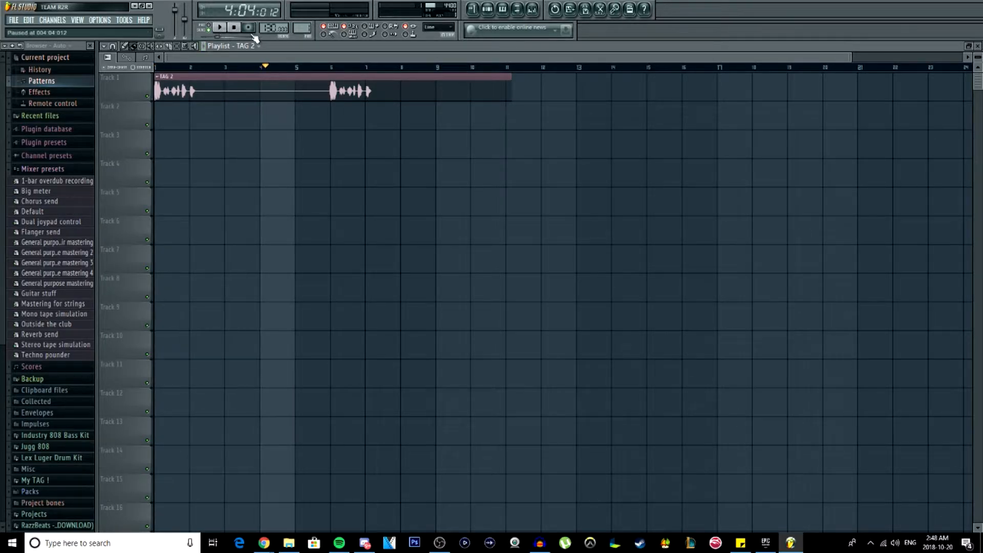
{"action": "left_click", "coordinate": [331, 69]}
{"action": "left_click", "coordinate": [222, 28]}
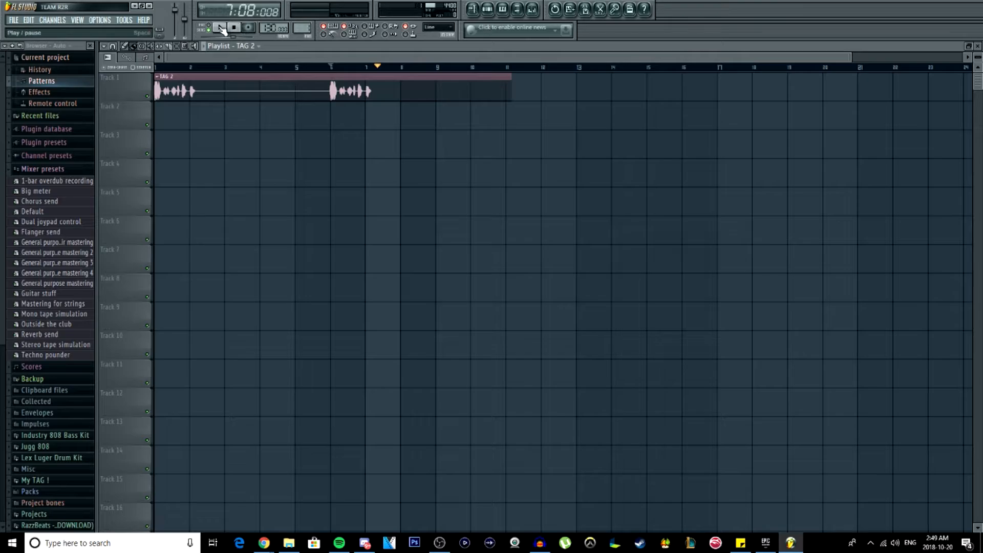
{"action": "left_click", "coordinate": [221, 28]}
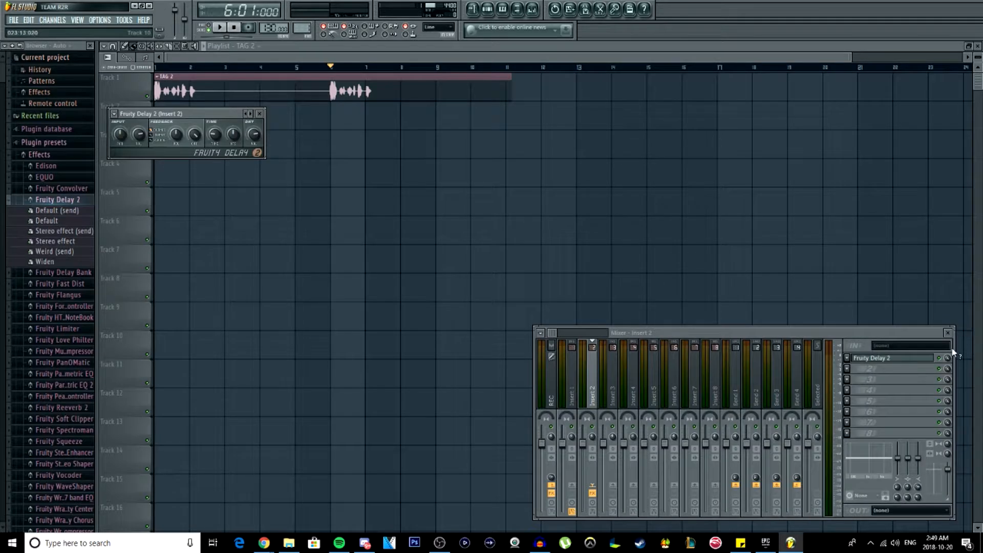
- Reduce the mix level of Fruity Delay 2 on Insert 2 to about 39% and pan the delay's input fully left
{"action": "scroll", "coordinate": [51, 291], "scroll_direction": "down", "scroll_amount": 10}
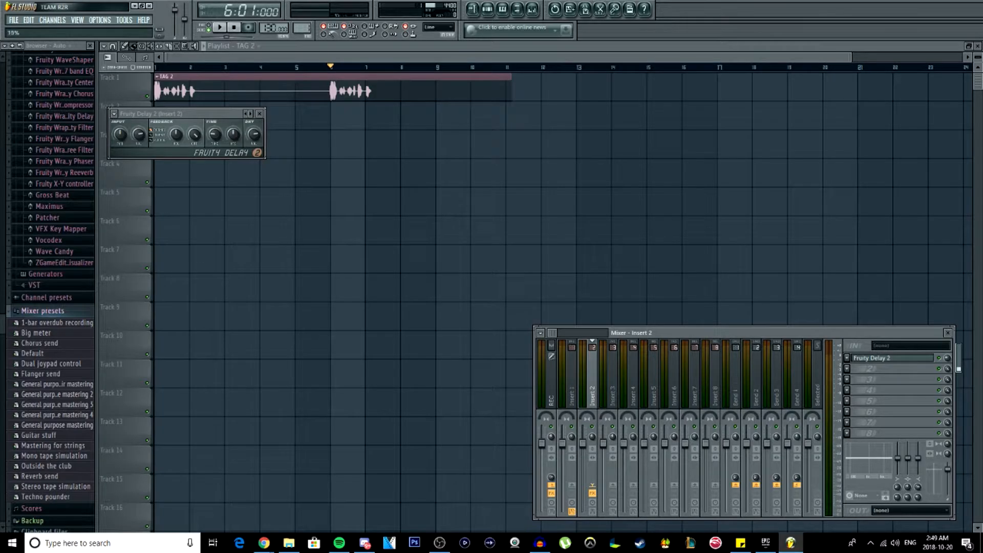
{"action": "left_click", "coordinate": [947, 358]}
{"action": "left_click", "coordinate": [121, 135]}
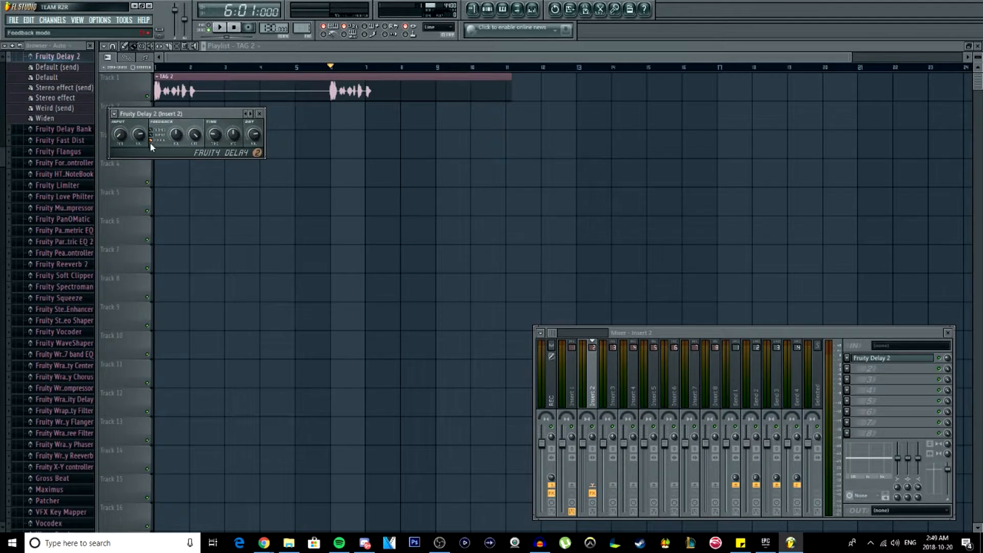
{"action": "left_click_drag", "start_coordinate": [208, 123], "coordinate": [272, 150]}
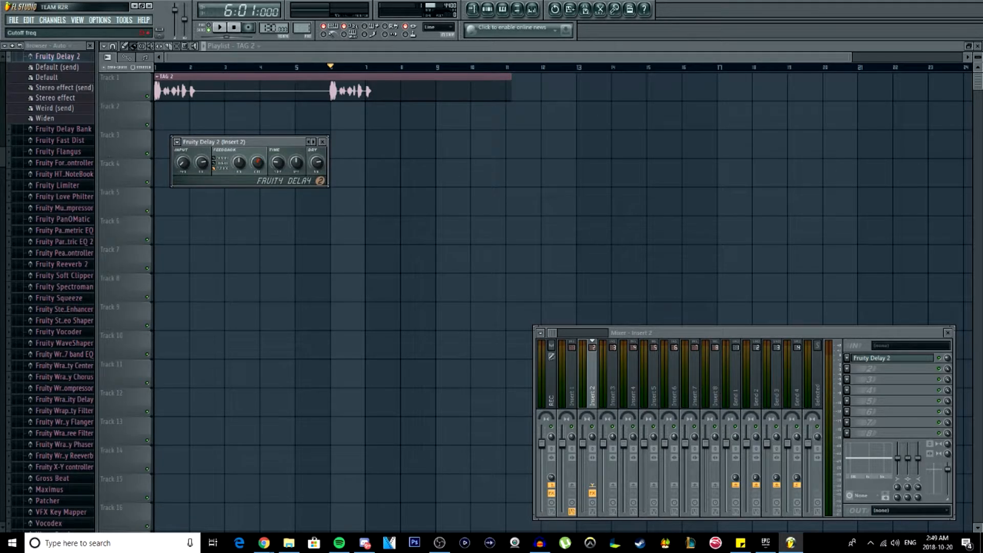
- Lower the cutoff frequency of Fruity Delay 2 and set its delay time to 8:00 while auditioning the second tag take
{"action": "left_click_drag", "start_coordinate": [243, 163], "coordinate": [243, 164]}
{"action": "left_click_drag", "start_coordinate": [277, 163], "coordinate": [279, 166]}
{"action": "key", "text": "space"}
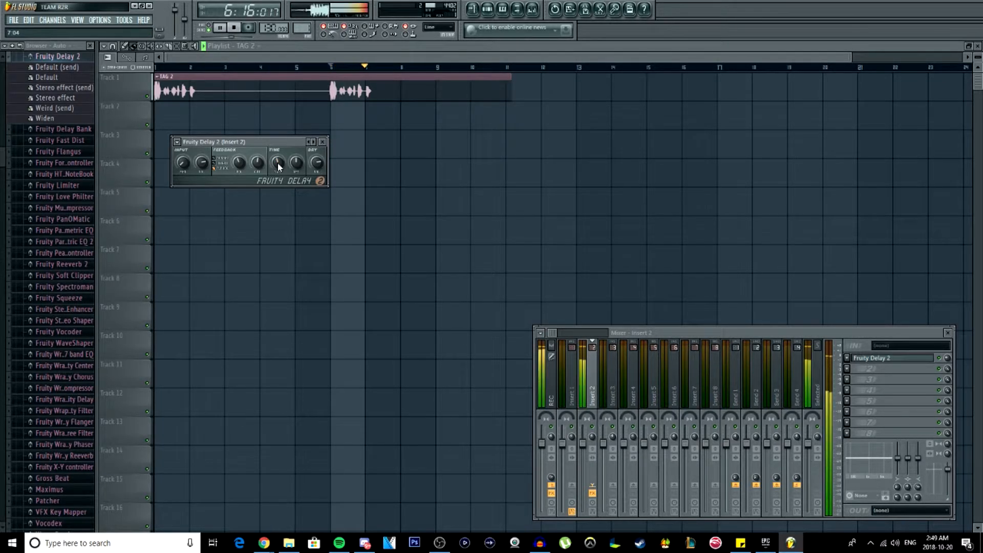
{"action": "key", "text": "space"}
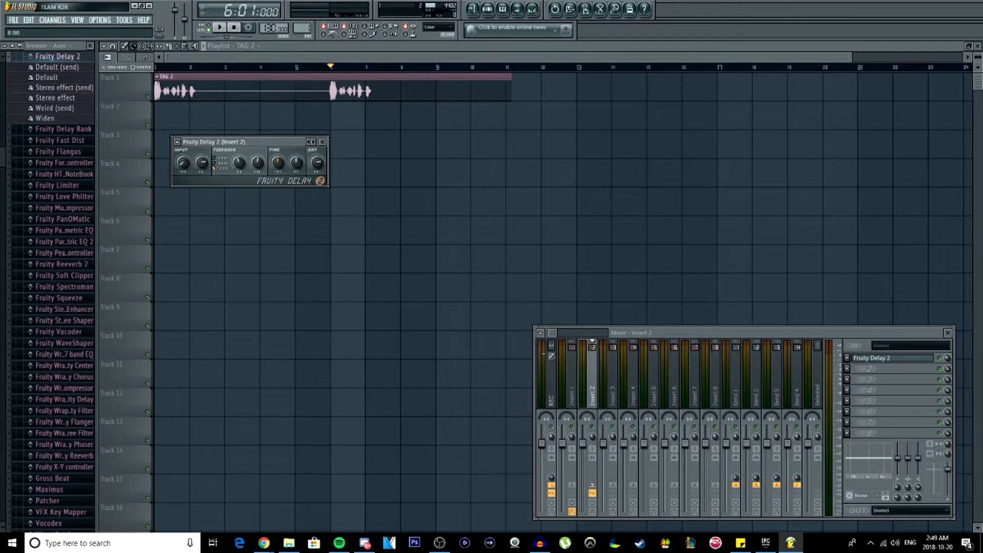
{"action": "key", "text": "space"}
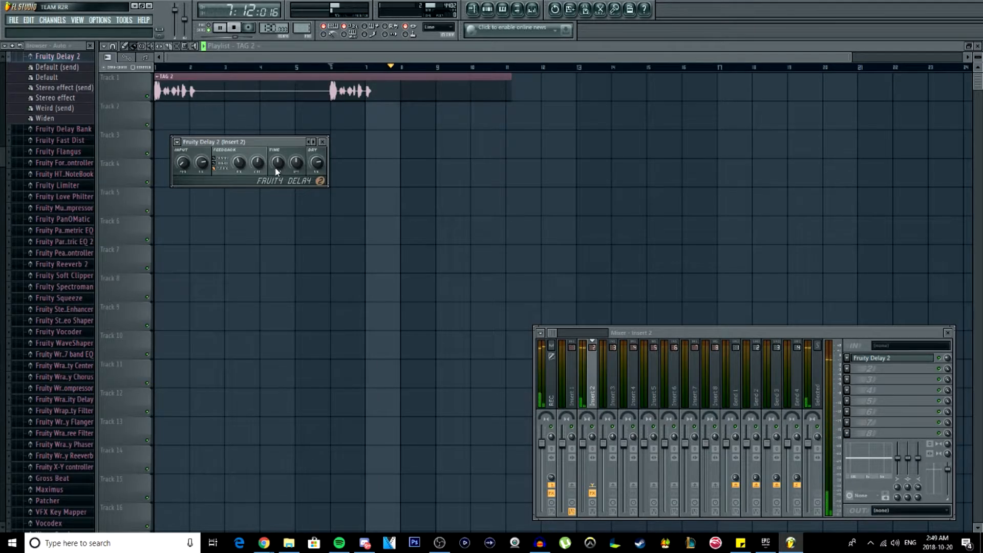
{"action": "left_click", "coordinate": [323, 145]}
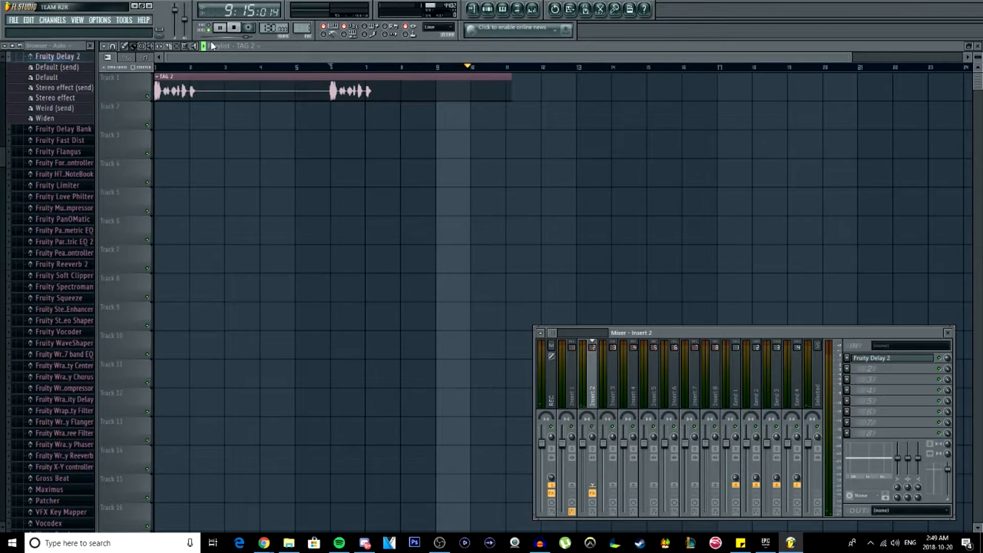
{"action": "left_click", "coordinate": [231, 28]}
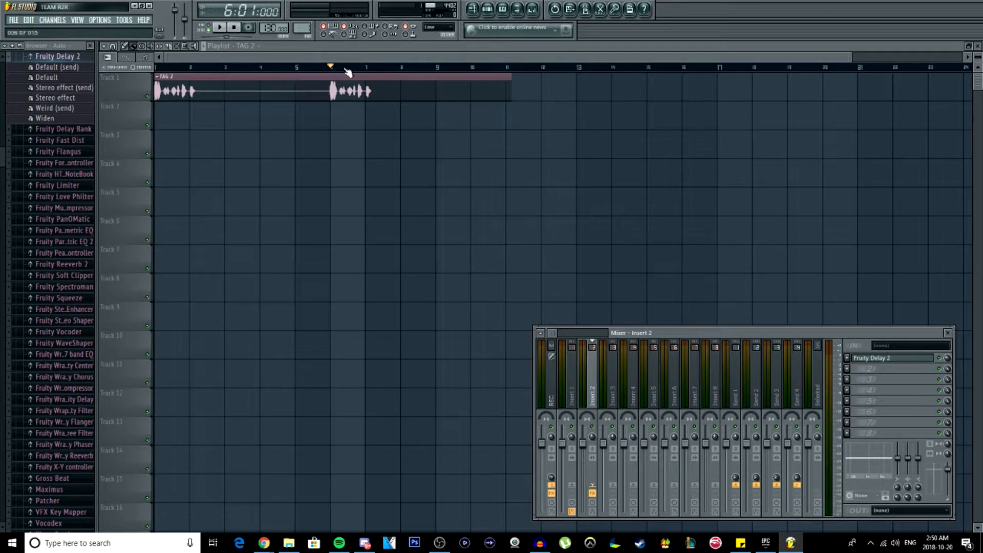
- Add Fruity Parametric EQ 2 to the second effect slot of Insert 2 and set band 1 to high pass
{"action": "left_click", "coordinate": [852, 370]}
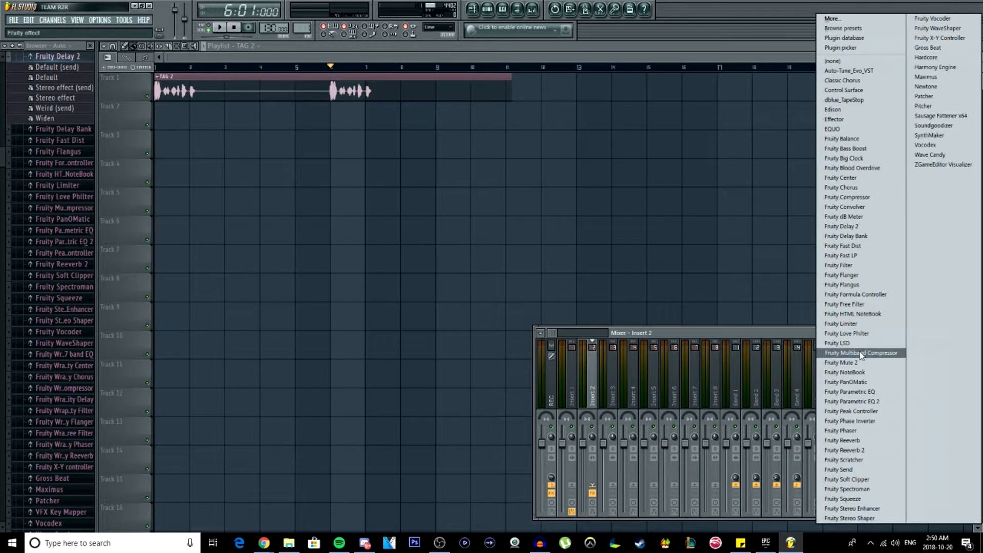
{"action": "left_click", "coordinate": [852, 401]}
{"action": "right_click", "coordinate": [176, 225]}
{"action": "mouse_move", "coordinate": [199, 246]}
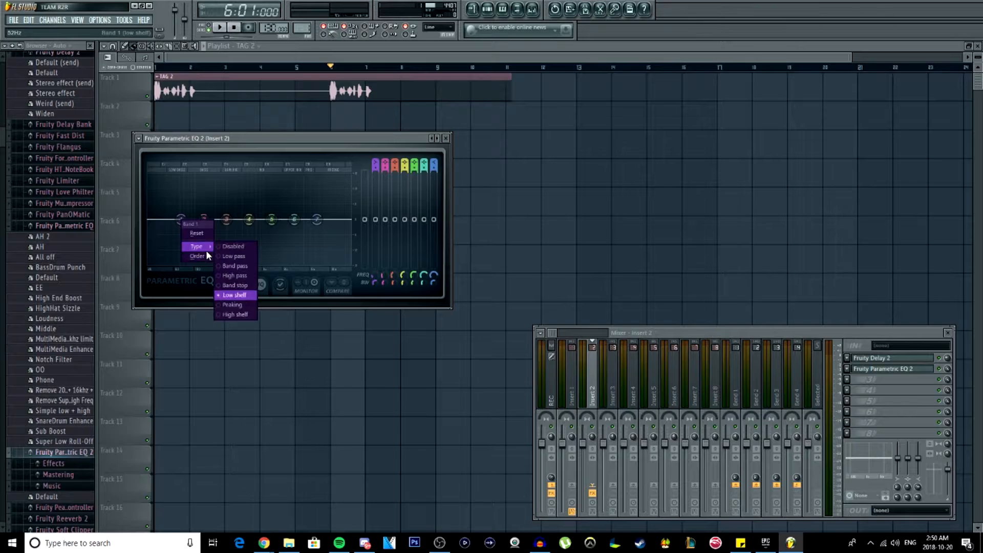
{"action": "left_click", "coordinate": [236, 275]}
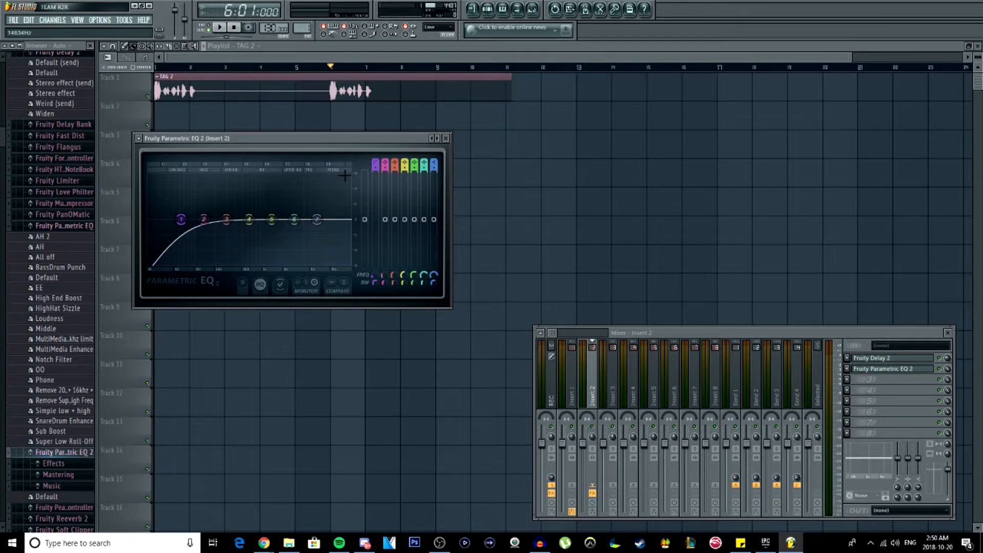
- Steepen the band 1 high-pass slope and place its cutoff slightly below band 2, auditioning the tag while adjusting
{"action": "left_click_drag", "start_coordinate": [375, 166], "coordinate": [375, 156]}
{"action": "left_click_drag", "start_coordinate": [181, 219], "coordinate": [203, 219]}
{"action": "key", "text": "space"}
{"action": "key", "text": "space"}
{"action": "key", "text": "space"}
{"action": "key", "text": "space"}
{"action": "key", "text": "space"}
{"action": "key", "text": "space"}
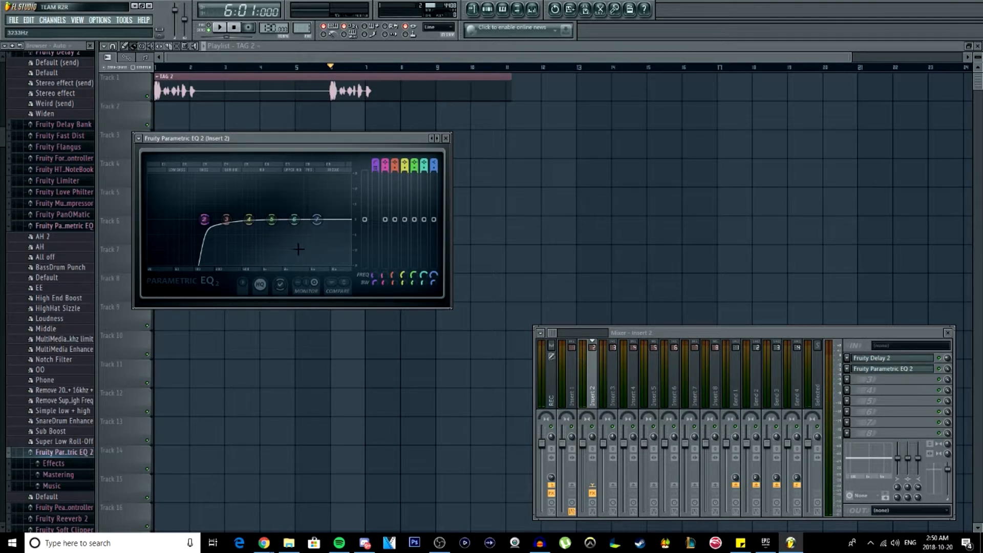
{"action": "left_click_drag", "start_coordinate": [204, 219], "coordinate": [186, 220]}
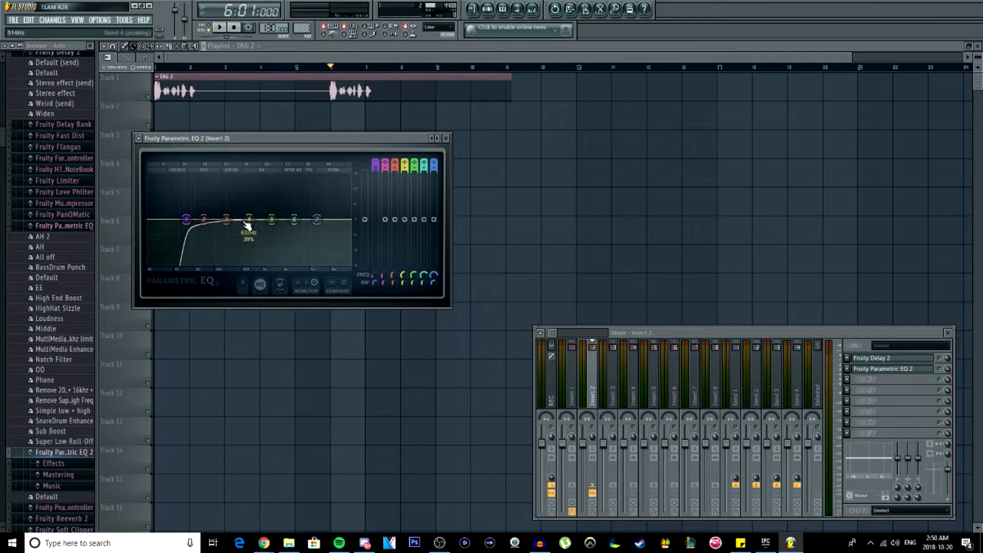
- Cut bands 3 to 6 of the EQ slightly and narrow their bandwidths into small notches
{"action": "left_click_drag", "start_coordinate": [225, 220], "coordinate": [225, 233]}
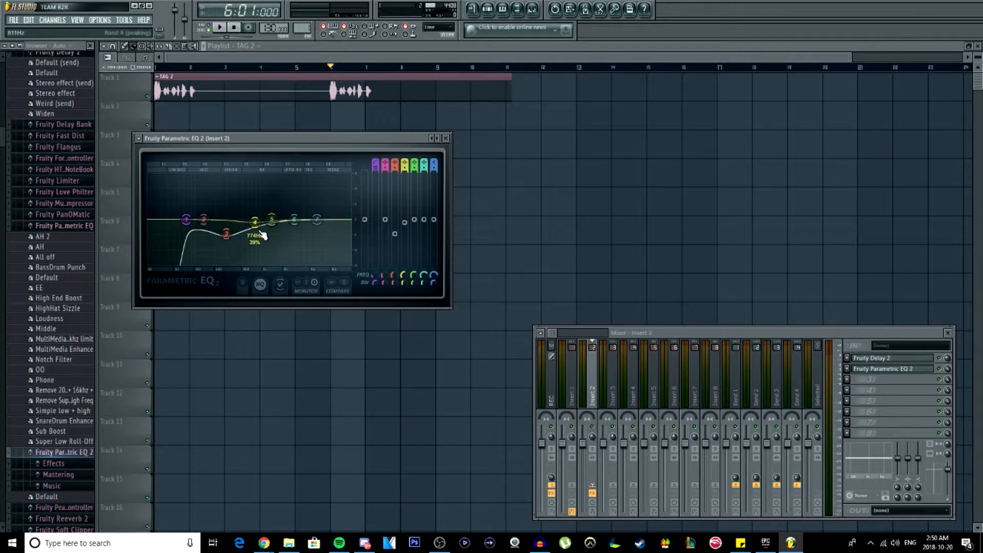
{"action": "left_click_drag", "start_coordinate": [395, 283], "coordinate": [395, 312]}
{"action": "left_click_drag", "start_coordinate": [255, 222], "coordinate": [272, 234]}
{"action": "left_click_drag", "start_coordinate": [414, 283], "coordinate": [414, 309]}
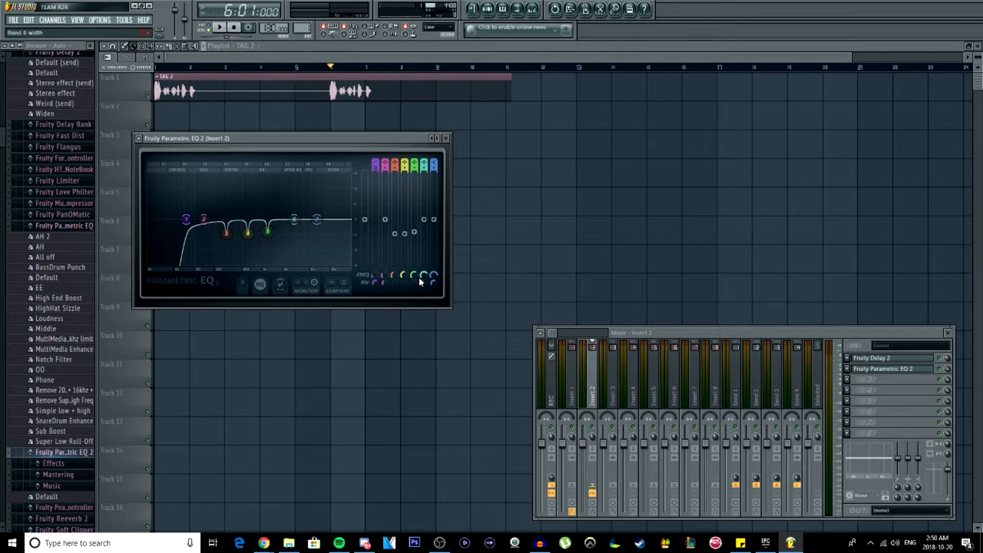
{"action": "left_click_drag", "start_coordinate": [294, 219], "coordinate": [289, 232]}
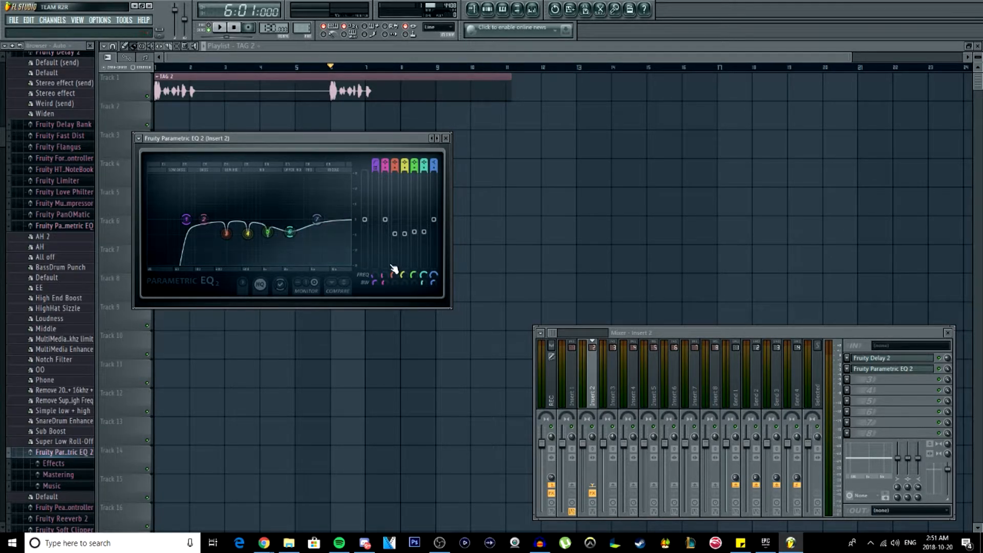
{"action": "left_click_drag", "start_coordinate": [423, 287], "coordinate": [423, 314]}
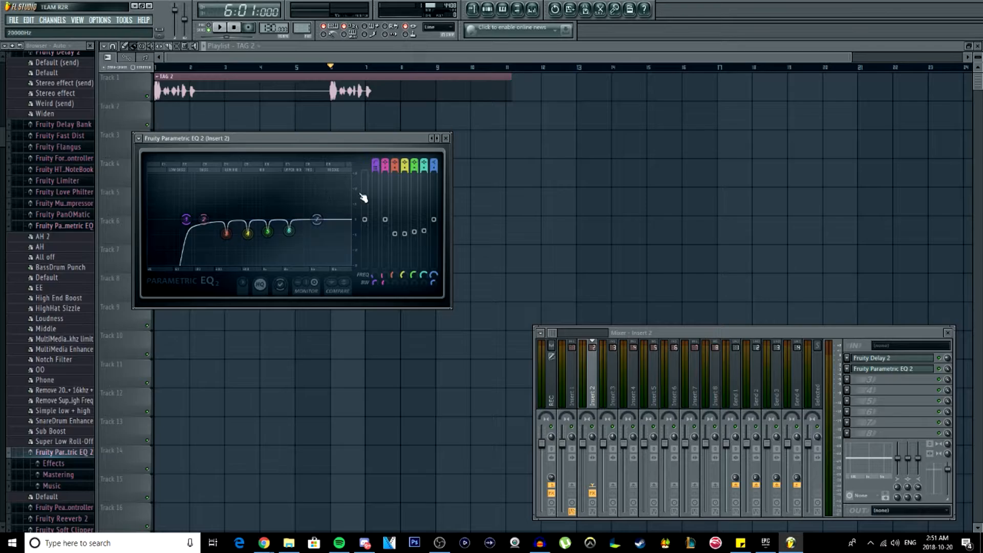
- Add another Fruity Parametric EQ 2 to the third effect slot of Insert 2 and load its Radio preset
{"action": "left_click", "coordinate": [866, 379]}
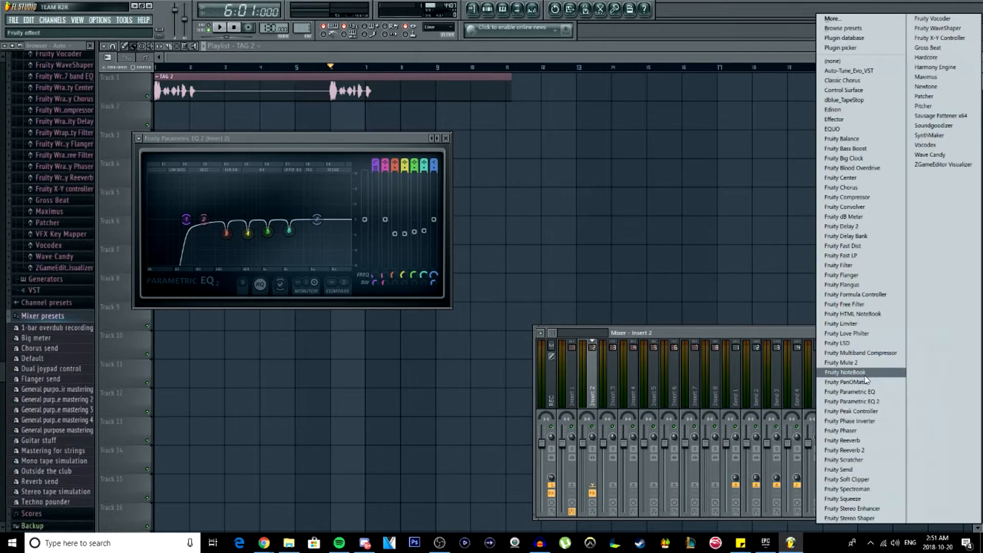
{"action": "left_click", "coordinate": [883, 401]}
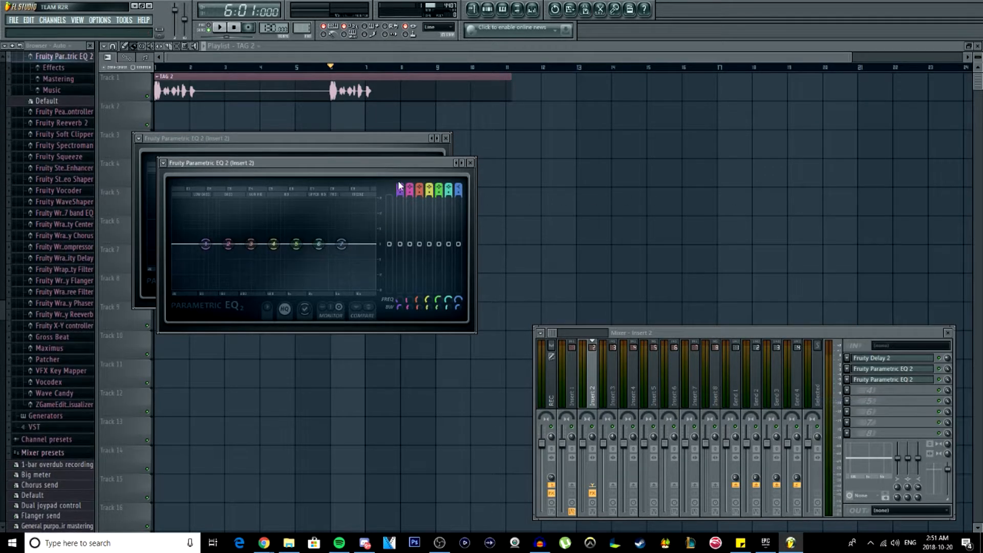
{"action": "left_click", "coordinate": [463, 168]}
{"action": "left_click", "coordinate": [491, 276]}
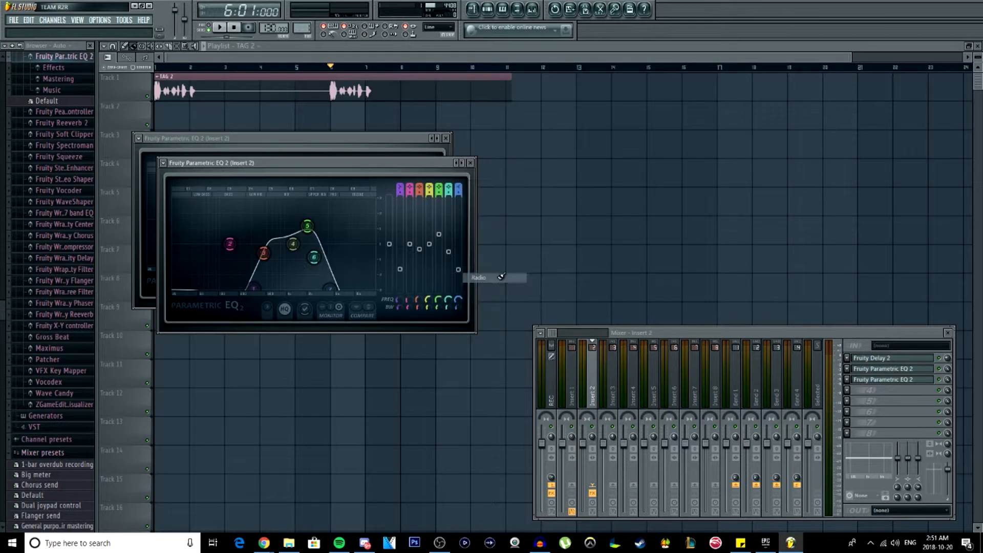
- Audition the Radio EQ and reduce its mix level in the third effect slot of Insert 2
{"action": "key", "text": "space"}
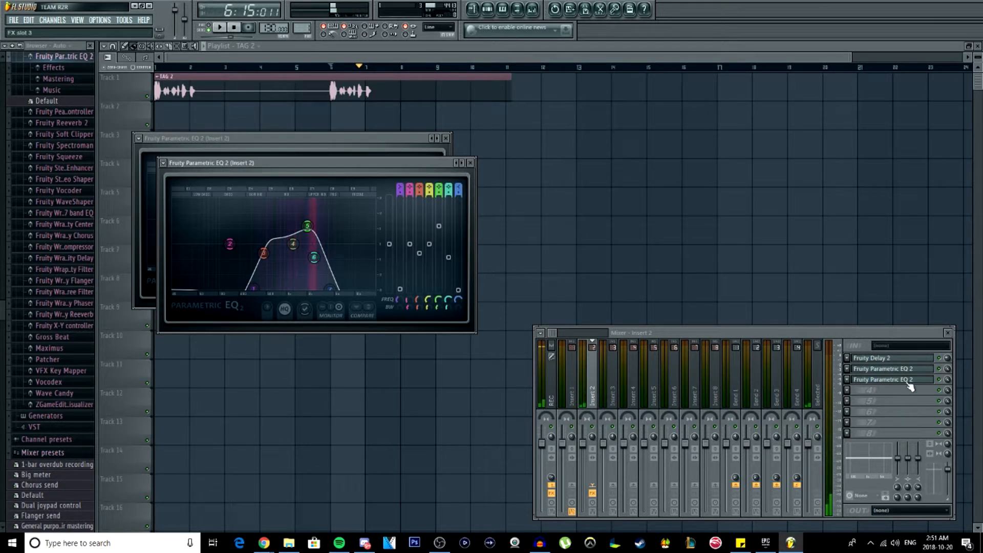
{"action": "left_click_drag", "start_coordinate": [948, 379], "coordinate": [947, 409]}
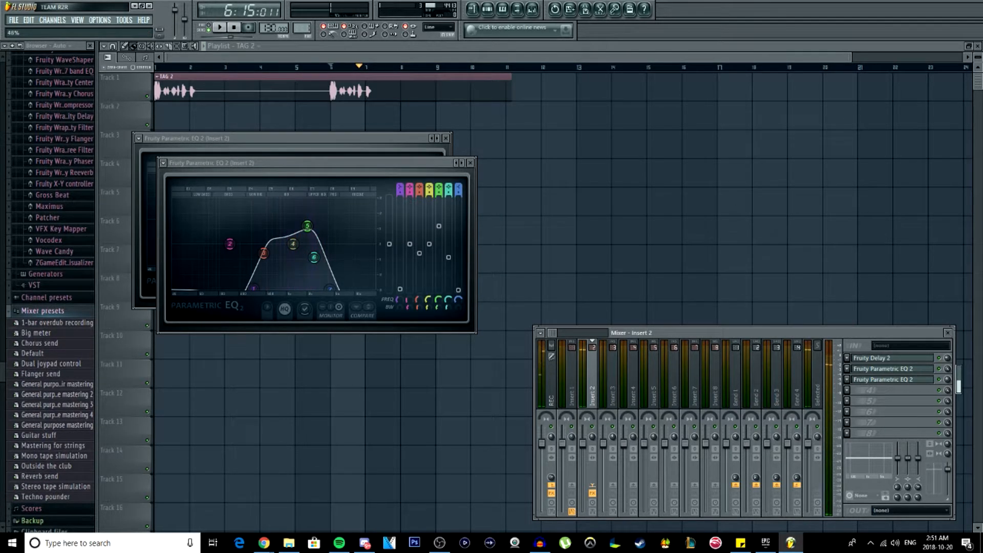
{"action": "left_click_drag", "start_coordinate": [947, 379], "coordinate": [947, 364]}
- Preview the Kill Da Beat ! sample in the Voicetag folder of the browser
{"action": "left_click", "coordinate": [194, 111]}
{"action": "scroll", "coordinate": [79, 188], "scroll_direction": "down", "scroll_amount": 1}
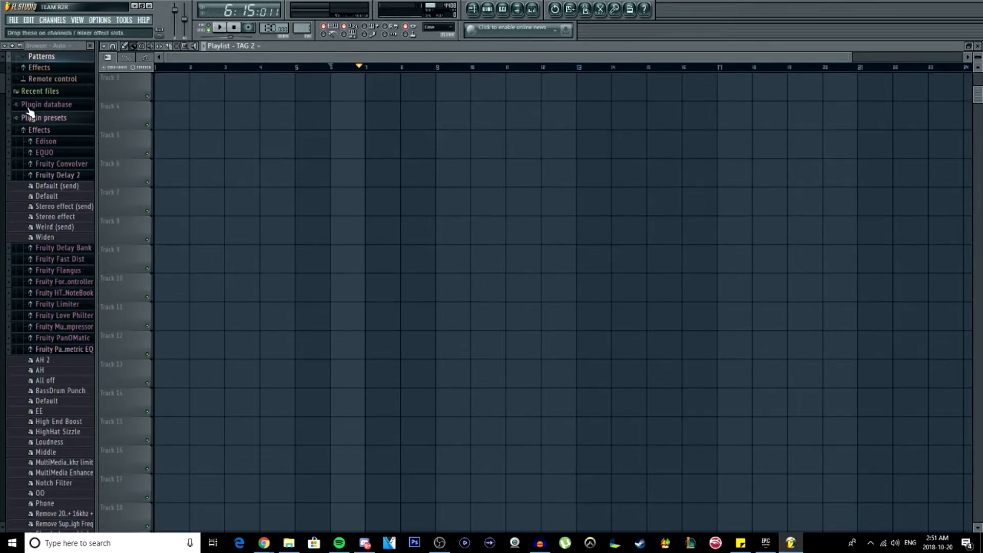
{"action": "left_click_drag", "start_coordinate": [3, 85], "coordinate": [50, 542]}
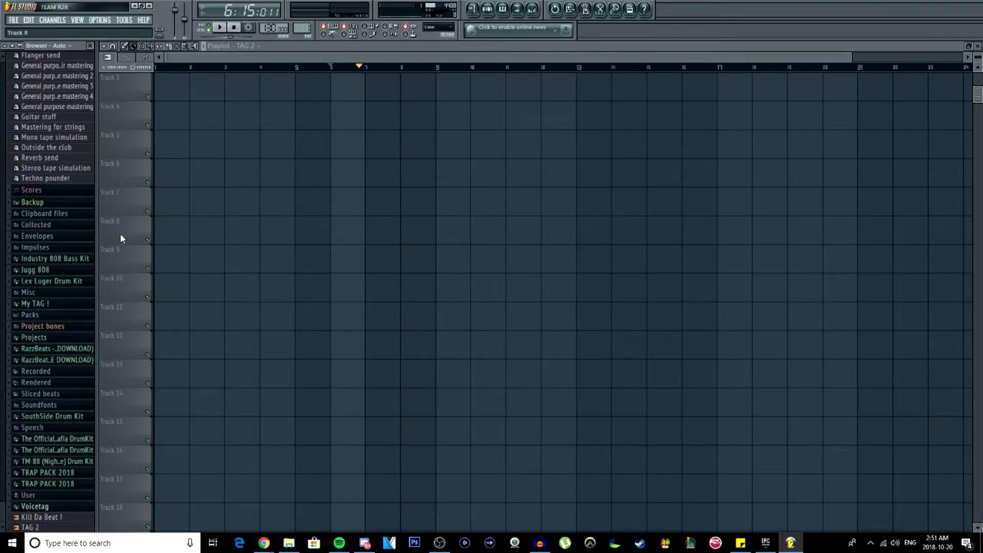
{"action": "left_click", "coordinate": [36, 518]}
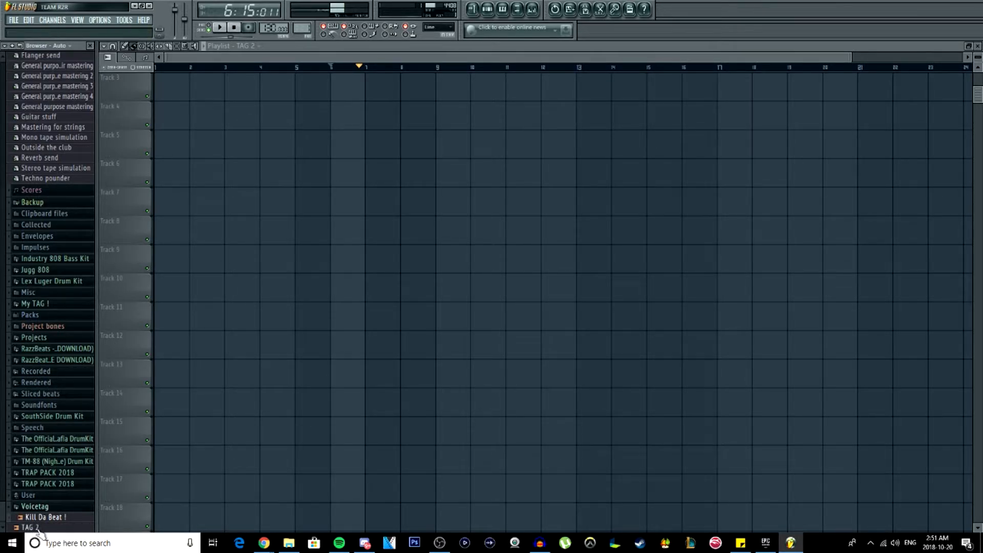
{"action": "scroll", "coordinate": [262, 183], "scroll_direction": "up", "scroll_amount": 3}
{"action": "scroll", "coordinate": [262, 182], "scroll_direction": "up", "scroll_amount": 10}
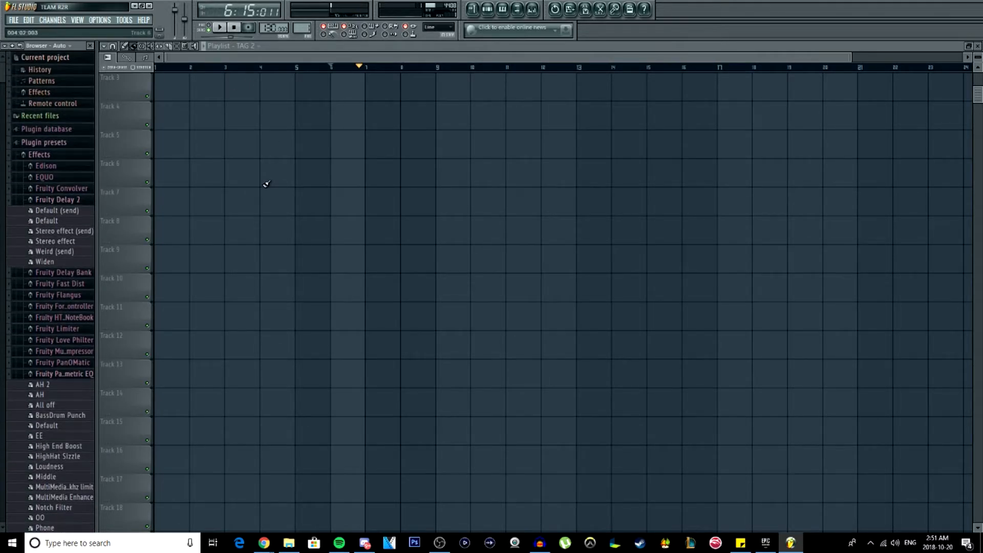
- Play the tag from the start of the song and lower the volume of mixer track Insert 2
{"action": "left_click", "coordinate": [488, 8]}
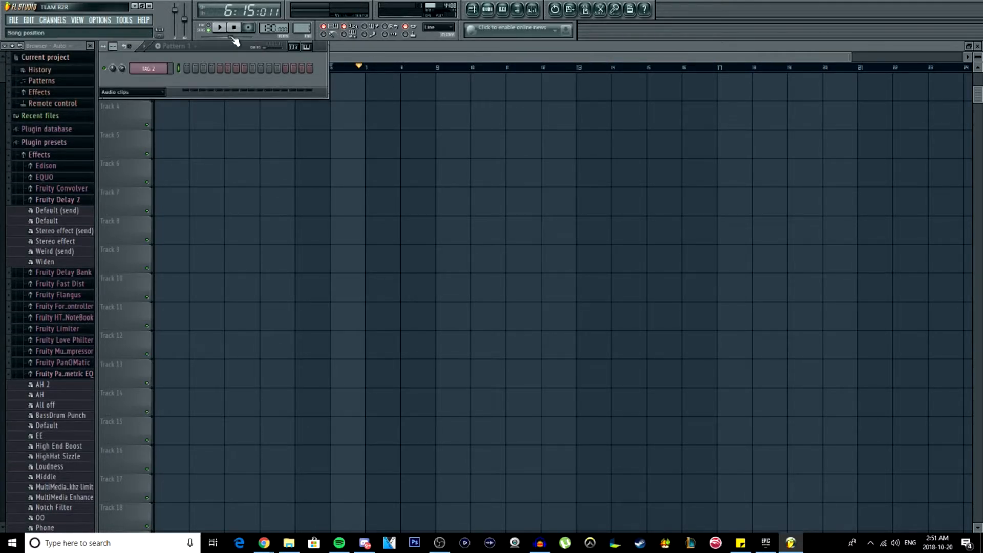
{"action": "left_click", "coordinate": [157, 70]}
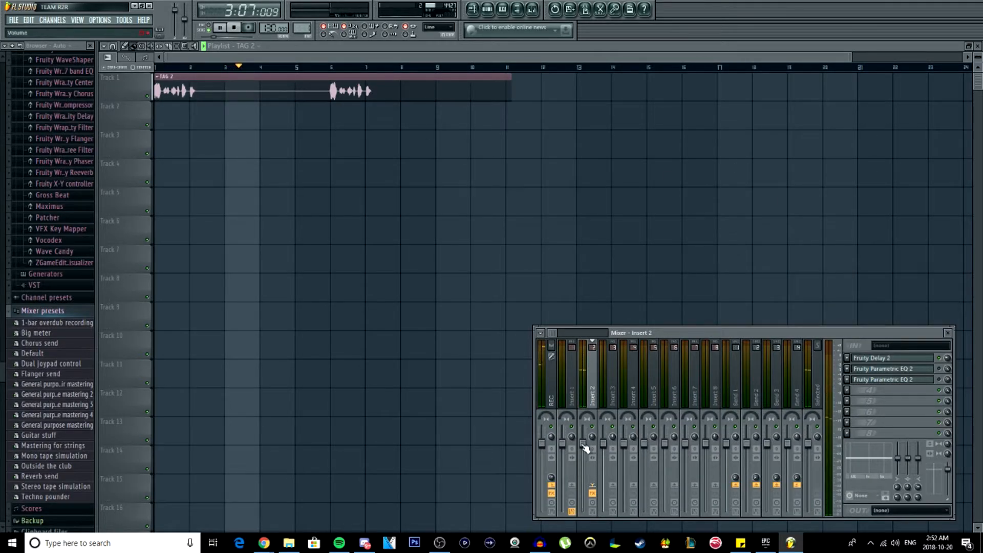
{"action": "left_click_drag", "start_coordinate": [585, 449], "coordinate": [585, 466]}
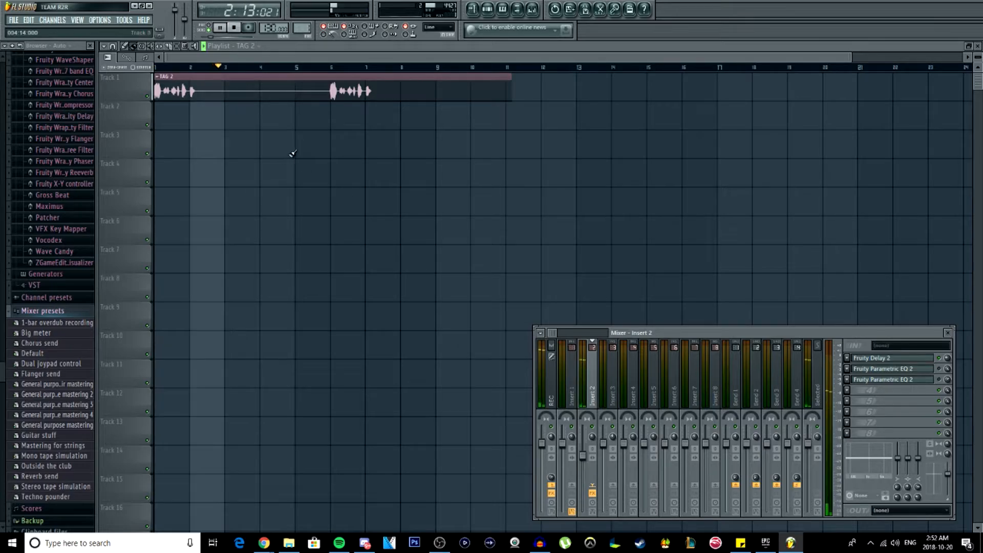
{"action": "key", "text": "space"}
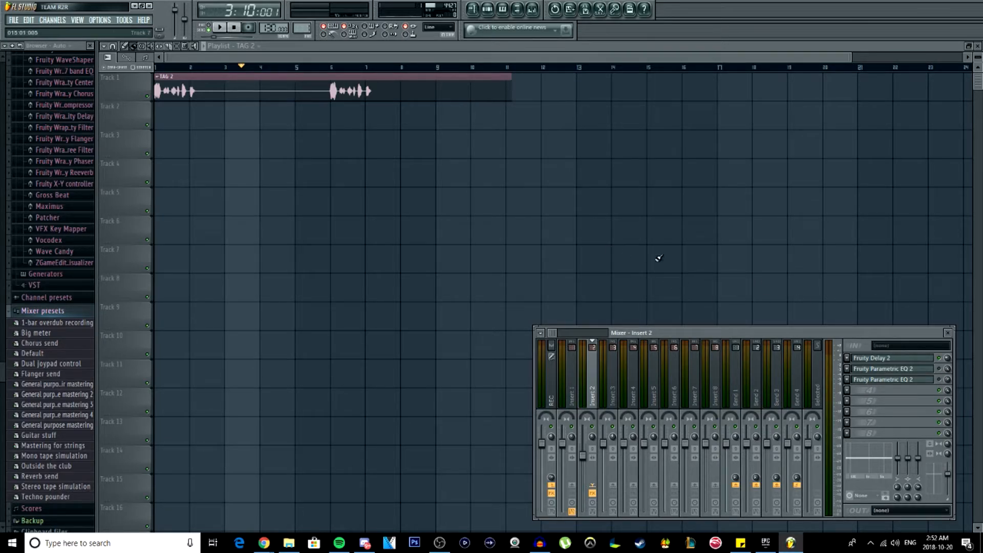
{"action": "left_click", "coordinate": [97, 20]}
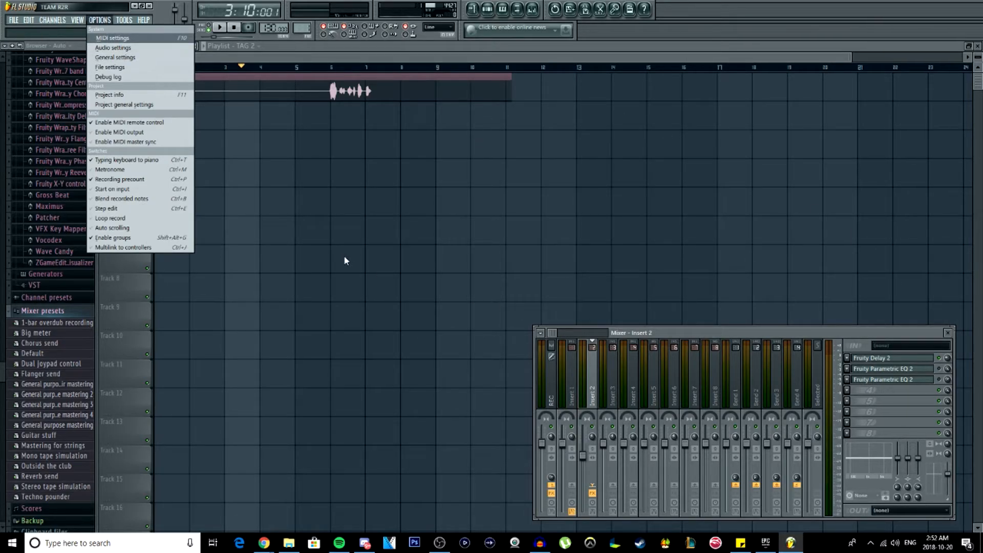
{"action": "left_click", "coordinate": [2, 374]}
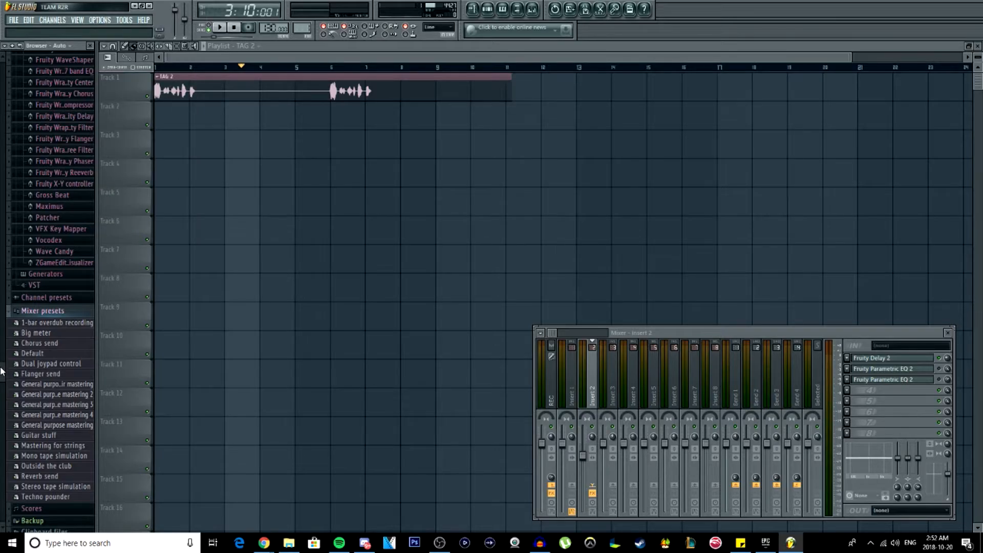
{"action": "scroll", "coordinate": [51, 410], "scroll_direction": "down", "scroll_amount": 8}
{"action": "scroll", "coordinate": [69, 451], "scroll_direction": "up", "scroll_amount": 15}
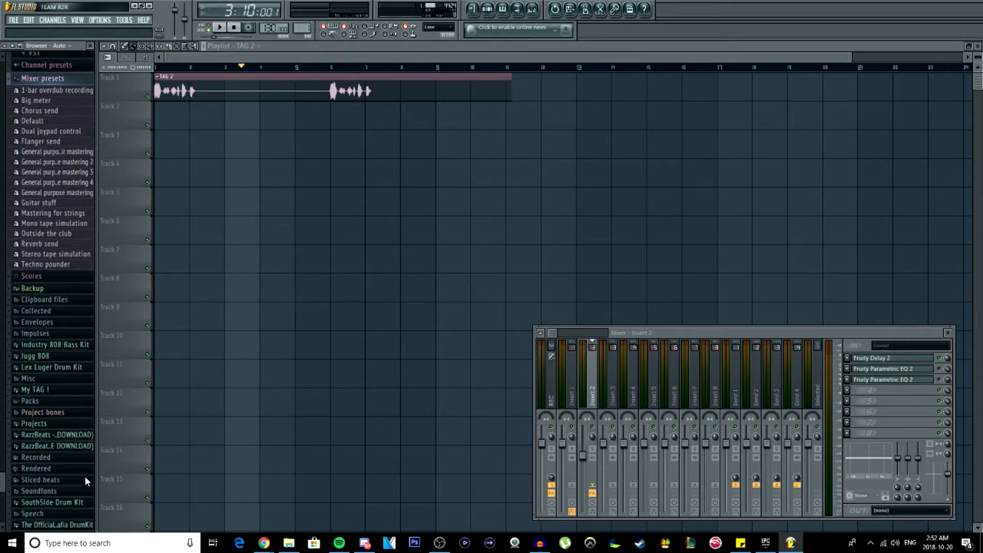
{"action": "scroll", "coordinate": [56, 230], "scroll_direction": "up", "scroll_amount": 9}
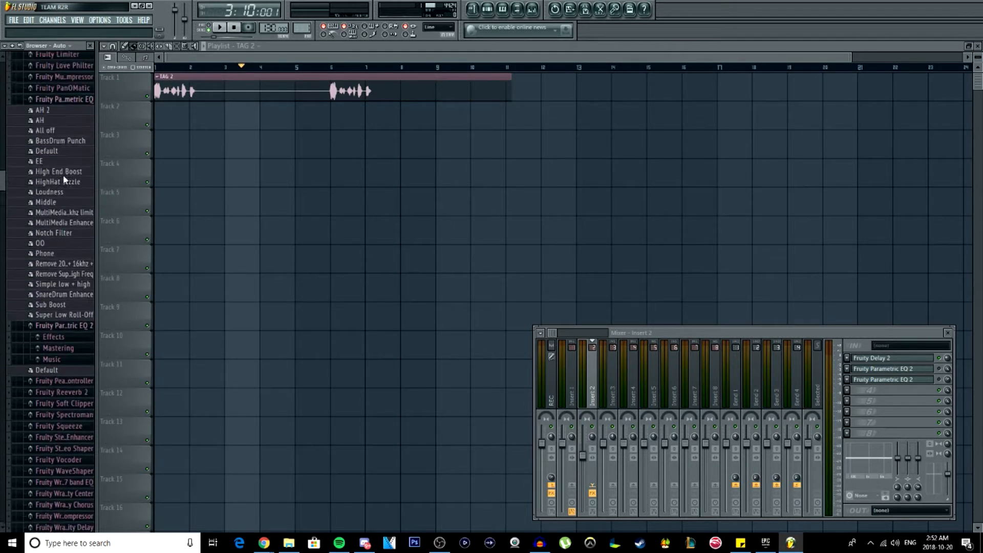
{"action": "scroll", "coordinate": [64, 177], "scroll_direction": "down", "scroll_amount": 2}
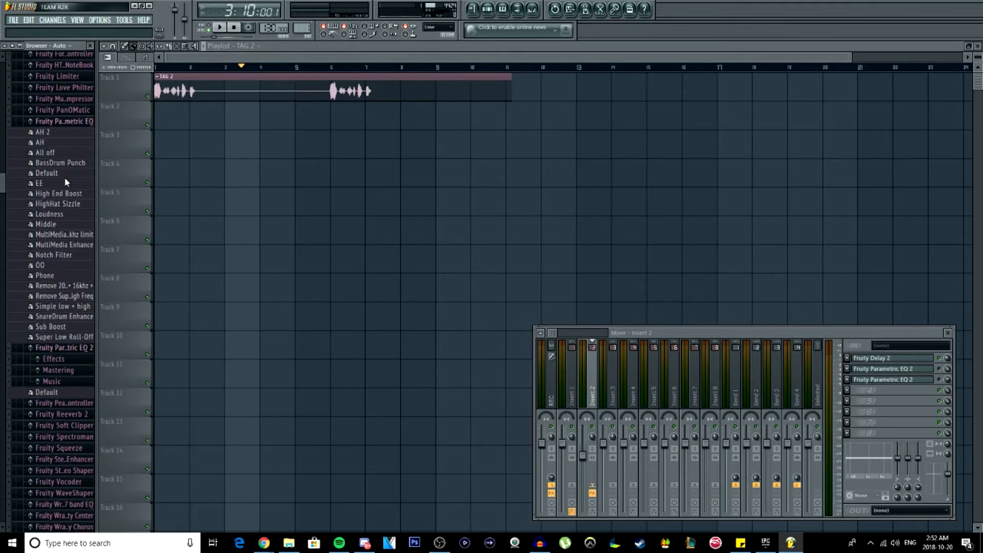
{"action": "scroll", "coordinate": [64, 154], "scroll_direction": "up", "scroll_amount": 4}
{"action": "scroll", "coordinate": [63, 126], "scroll_direction": "up", "scroll_amount": 7}
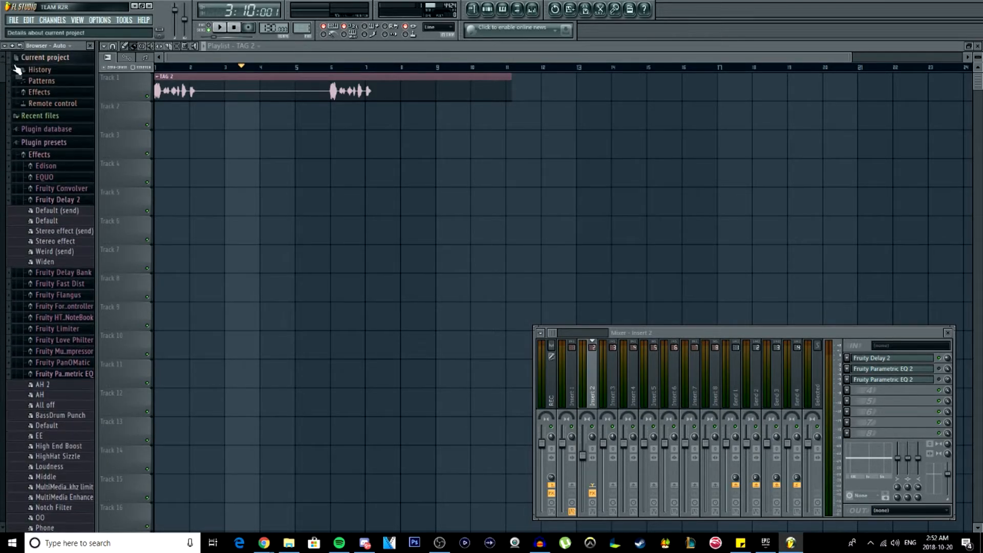
- Open the recent project Fort beat.flp without saving the untitled project
{"action": "left_click", "coordinate": [239, 29]}
{"action": "left_click", "coordinate": [13, 20]}
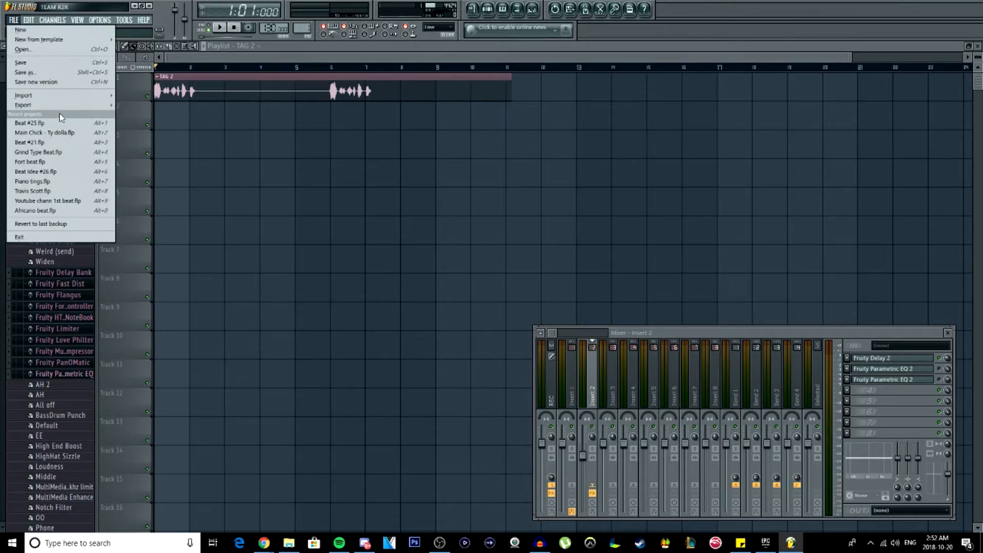
{"action": "left_click", "coordinate": [53, 163]}
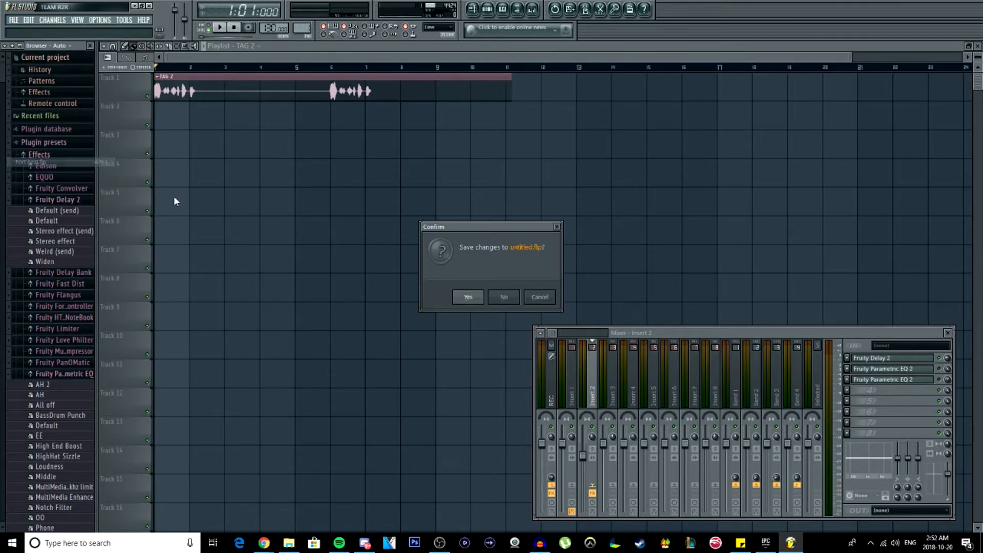
{"action": "left_click", "coordinate": [505, 298]}
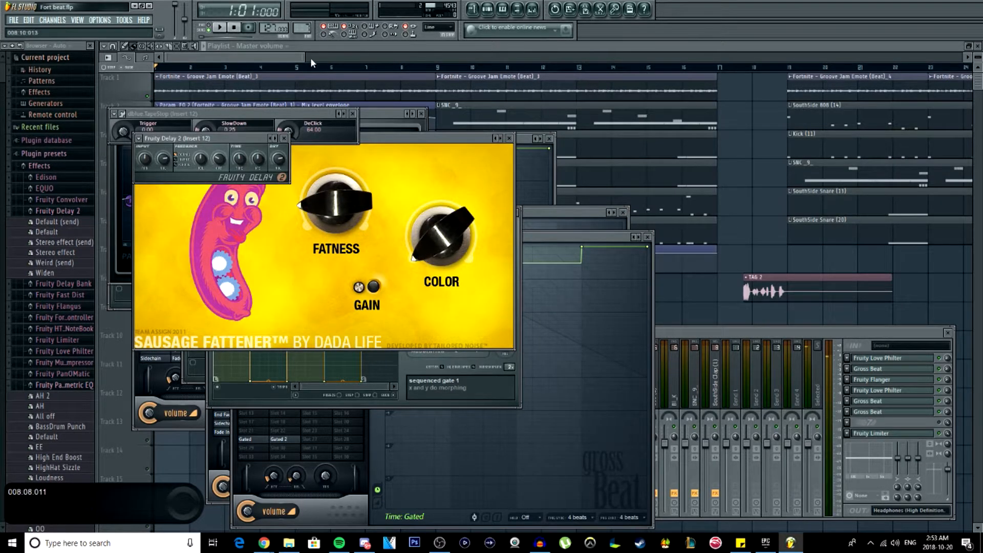
- Clear the plugin windows and play the Fort beat arrangement from bar 5 to hear the TAG 2 clips in context
{"action": "left_click", "coordinate": [244, 56]}
{"action": "scroll", "coordinate": [152, 68], "scroll_direction": "down", "scroll_amount": 5}
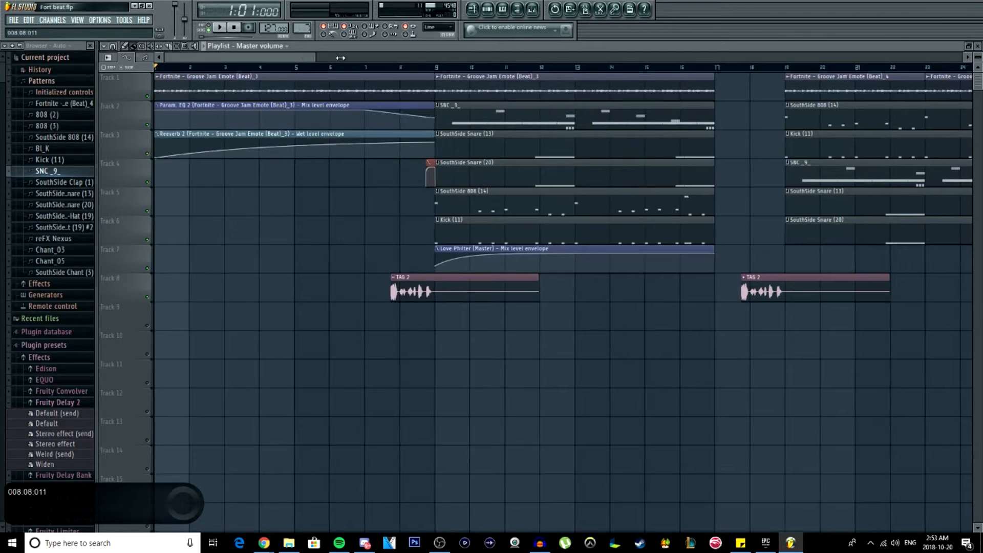
{"action": "left_click", "coordinate": [195, 69]}
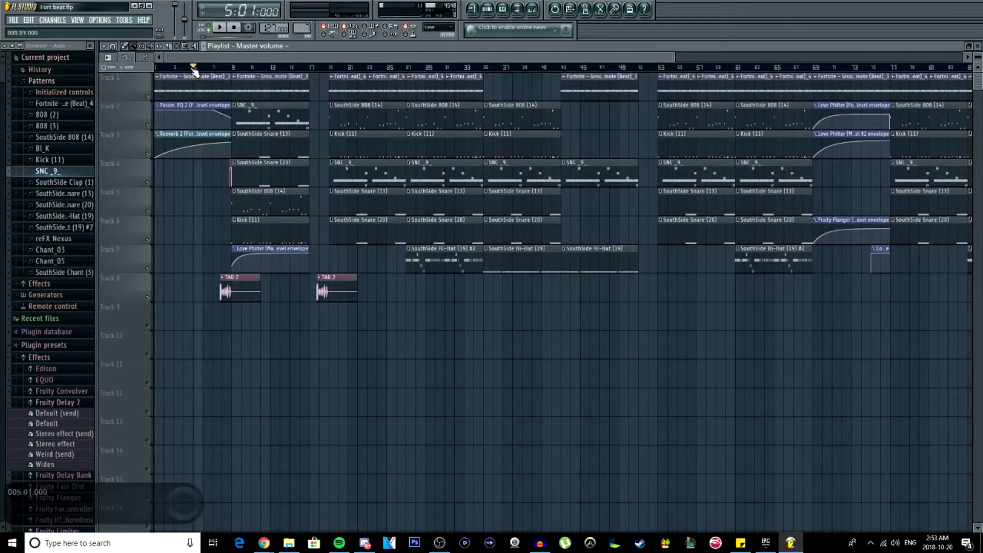
{"action": "left_click", "coordinate": [221, 28]}
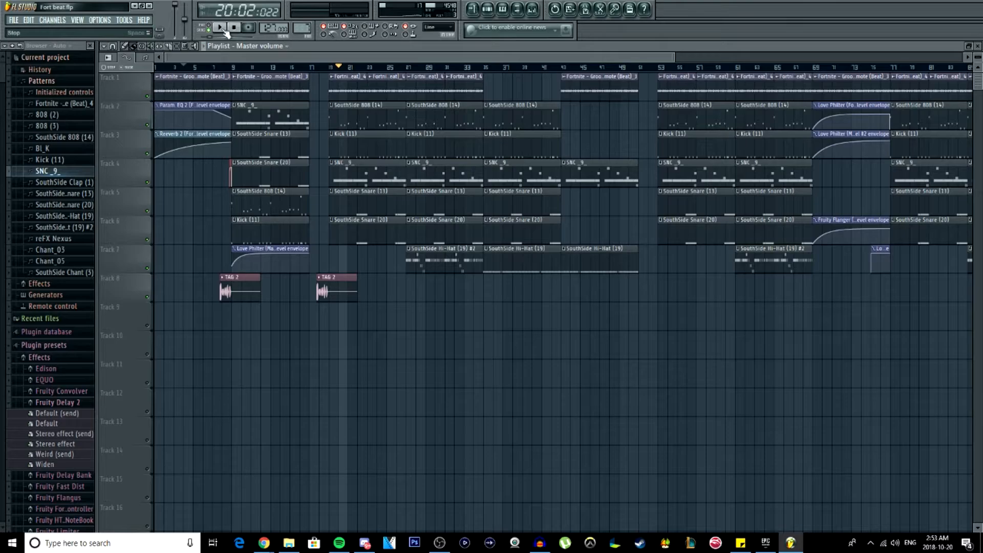
{"action": "scroll", "coordinate": [76, 367], "scroll_direction": "down", "scroll_amount": 4}
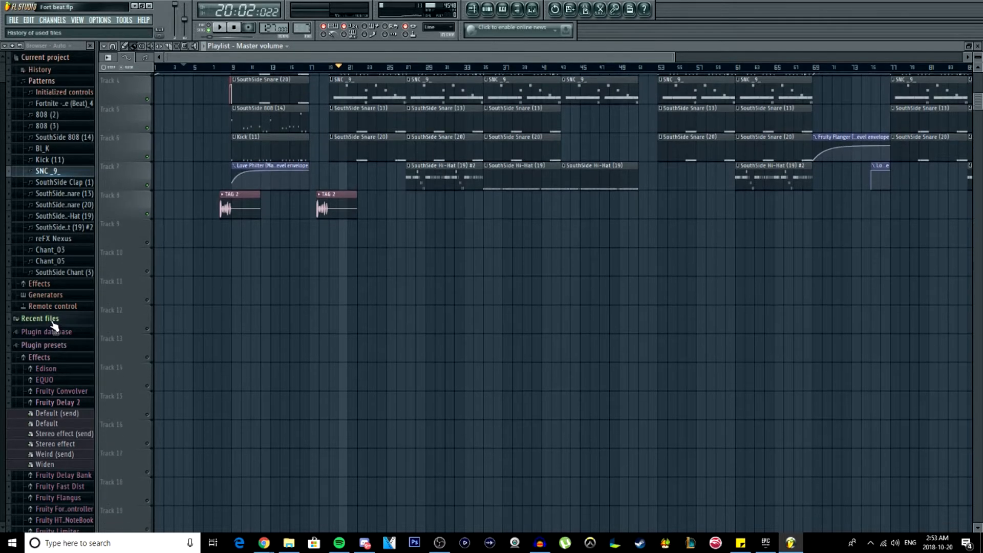
- Locate the TAG 2 sample in the Voicetag folder and start a new empty project
{"action": "left_click_drag", "start_coordinate": [1, 80], "coordinate": [56, 532]}
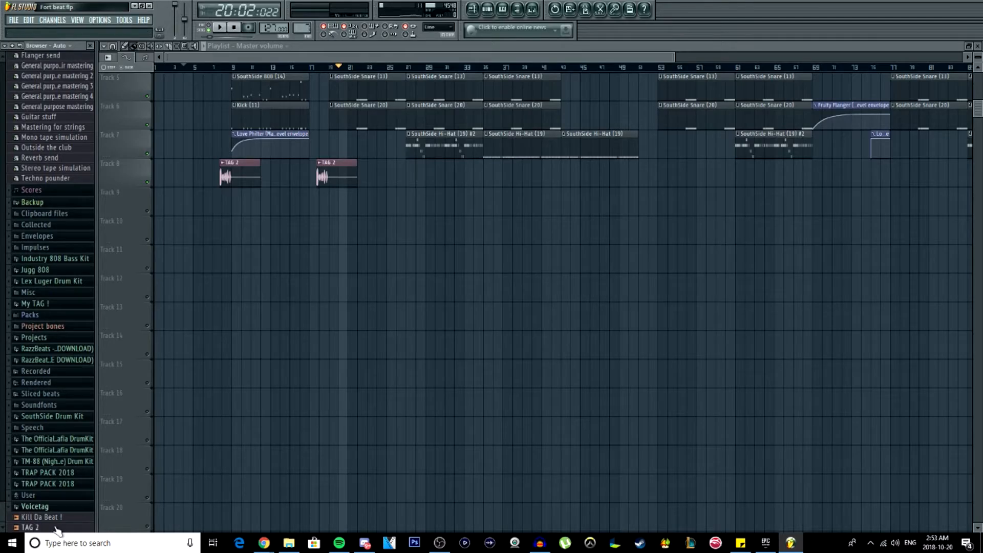
{"action": "left_click", "coordinate": [9, 19]}
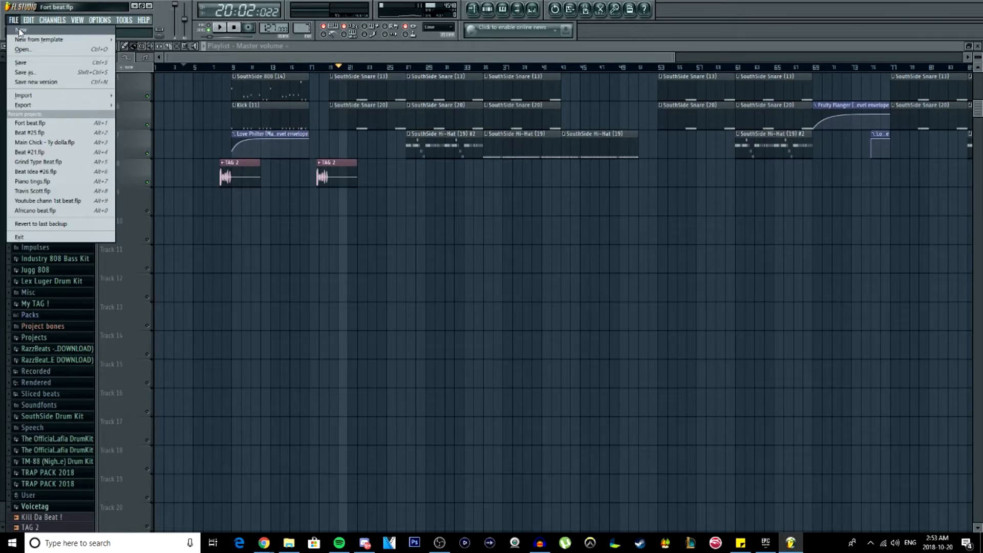
{"action": "left_click", "coordinate": [20, 23]}
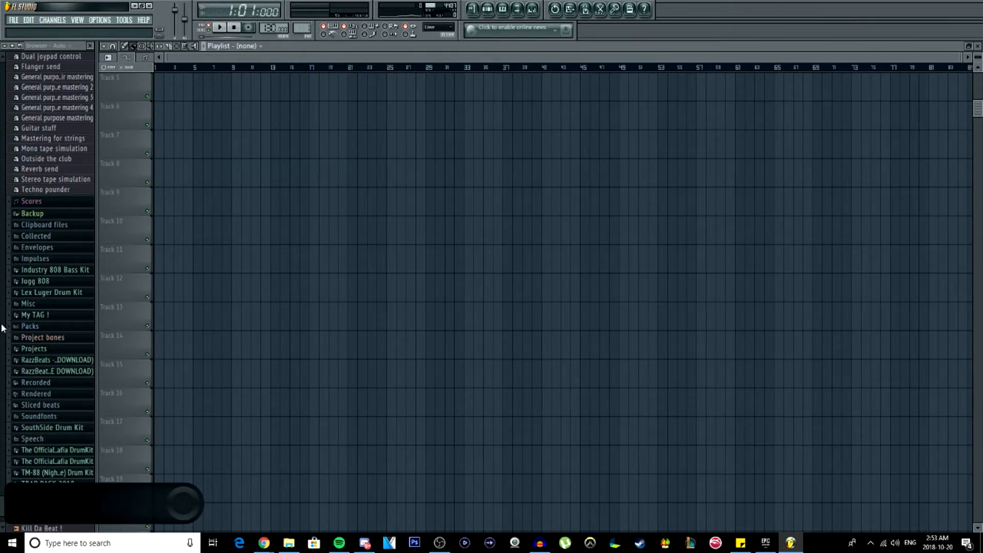
- Place the TAG 2 sample from the Voicetag folder at the start of Track 5 in the playlist
{"action": "scroll", "coordinate": [1, 360], "scroll_direction": "up", "scroll_amount": 8}
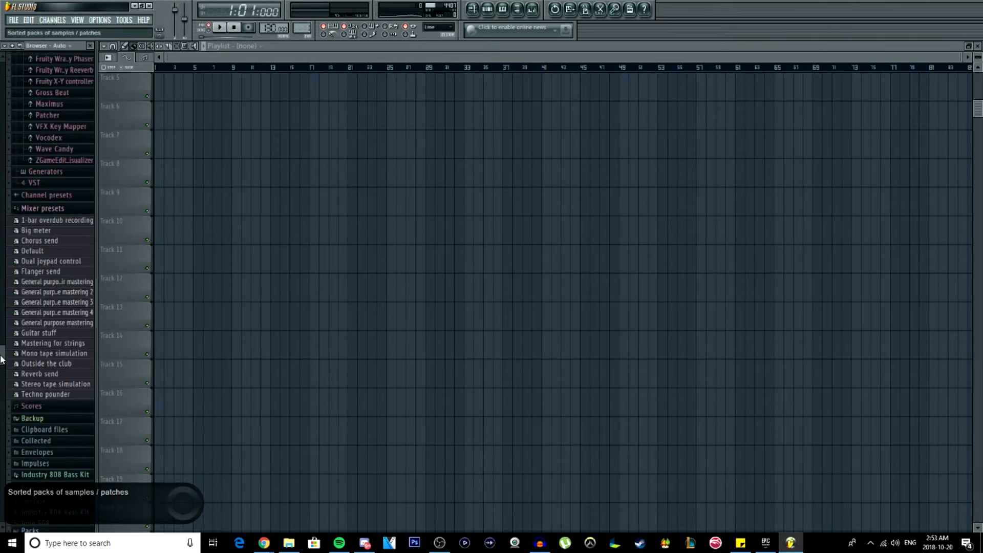
{"action": "scroll", "coordinate": [2, 360], "scroll_direction": "down", "scroll_amount": 8}
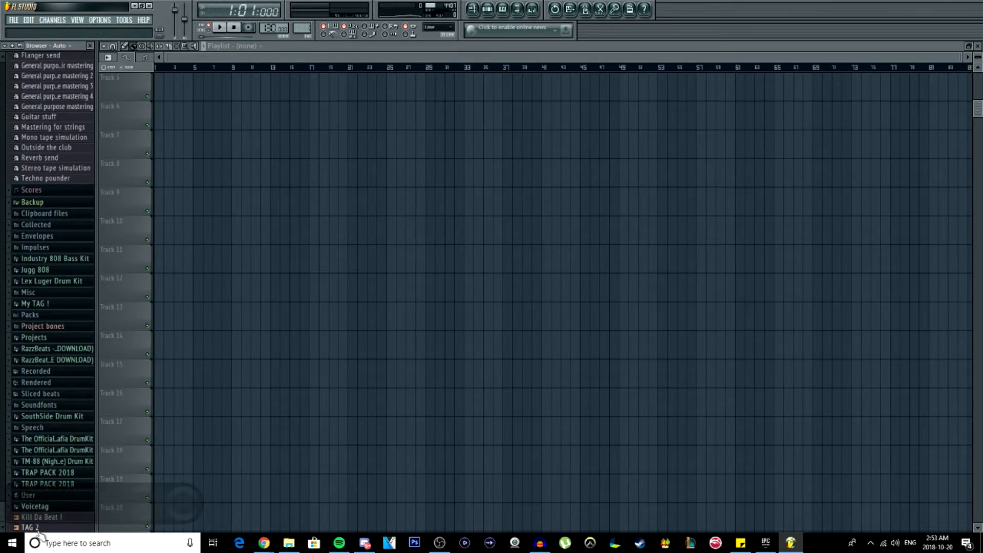
{"action": "left_click_drag", "start_coordinate": [33, 533], "coordinate": [159, 78]}
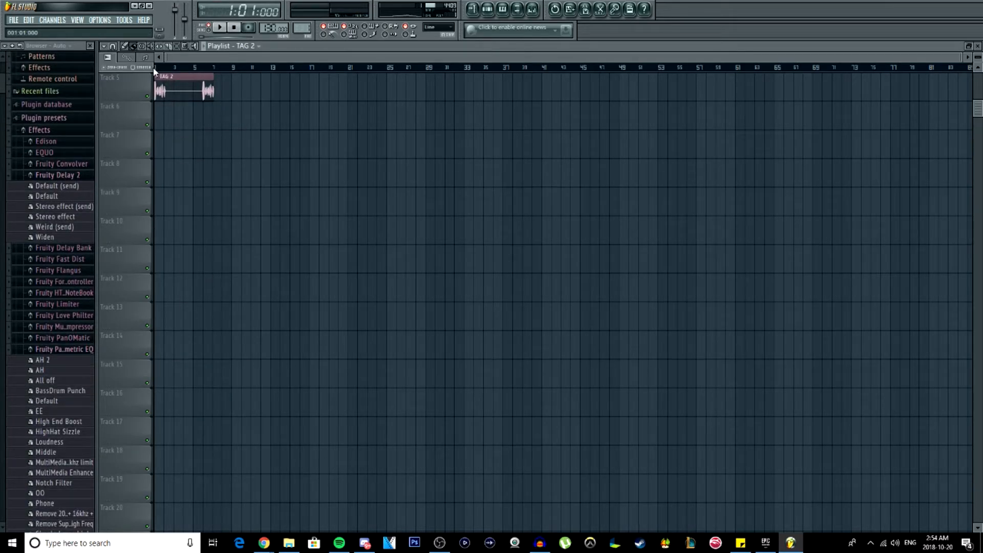
- Show the mixer and route the TAG 2 clip to mixer track Insert 1 in its channel settings
{"action": "left_click", "coordinate": [533, 9]}
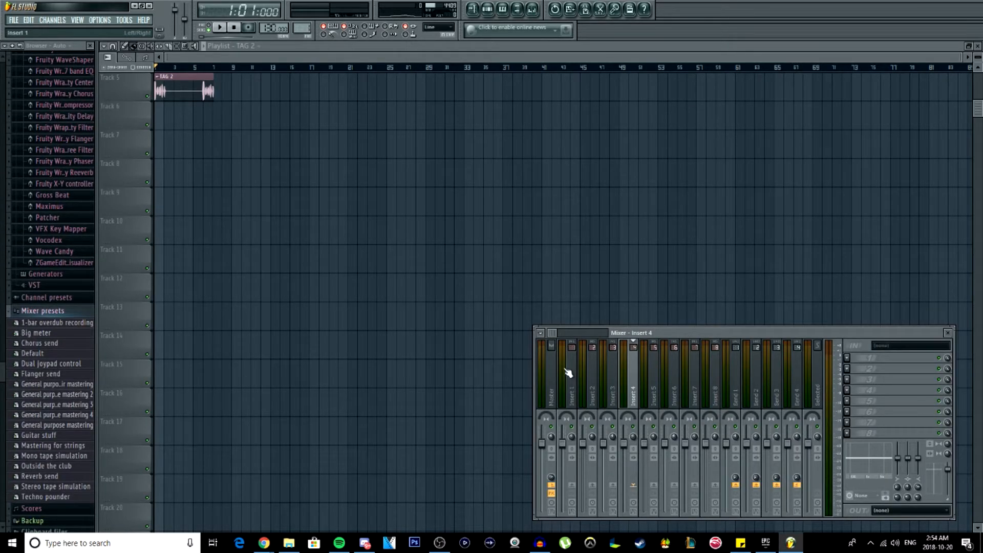
{"action": "left_click", "coordinate": [568, 372]}
{"action": "double_click", "coordinate": [187, 76]}
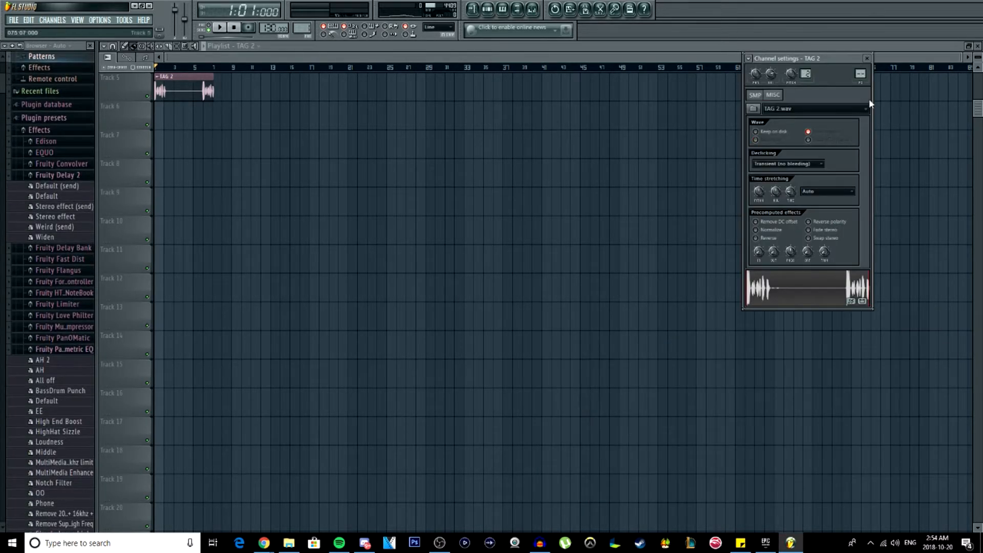
{"action": "left_click", "coordinate": [537, 8]}
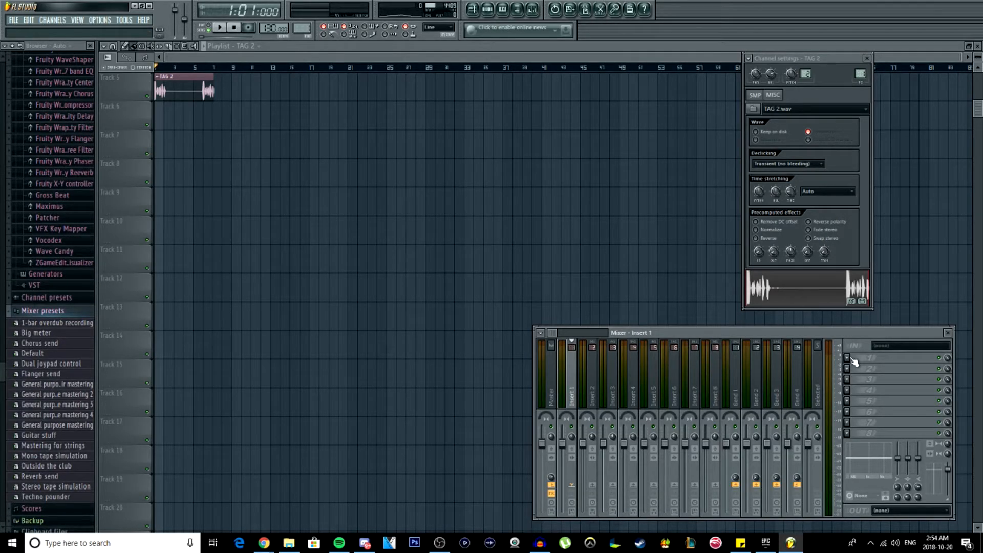
- Load Classic Chorus in the first effect slot of mixer track Insert 1
{"action": "left_click", "coordinate": [854, 360]}
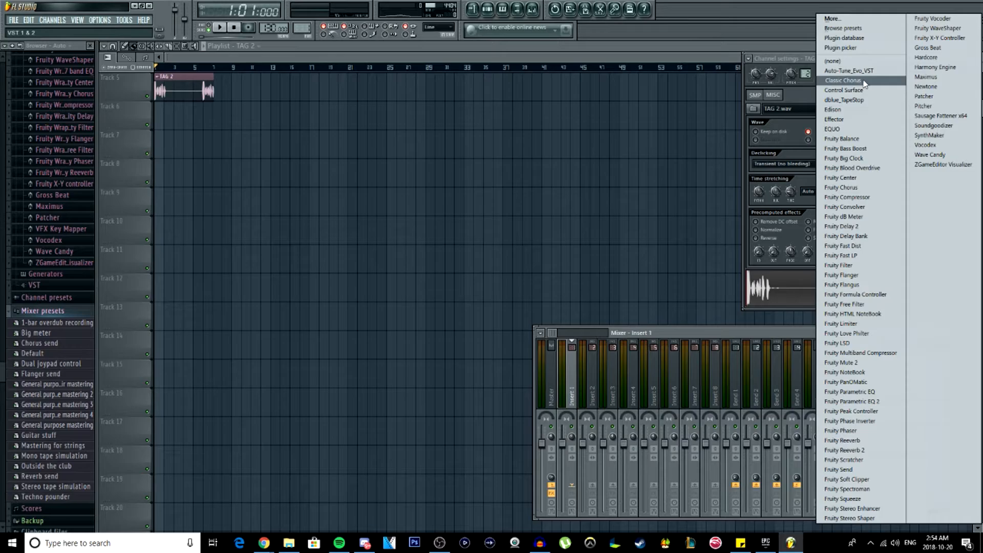
{"action": "left_click", "coordinate": [865, 80]}
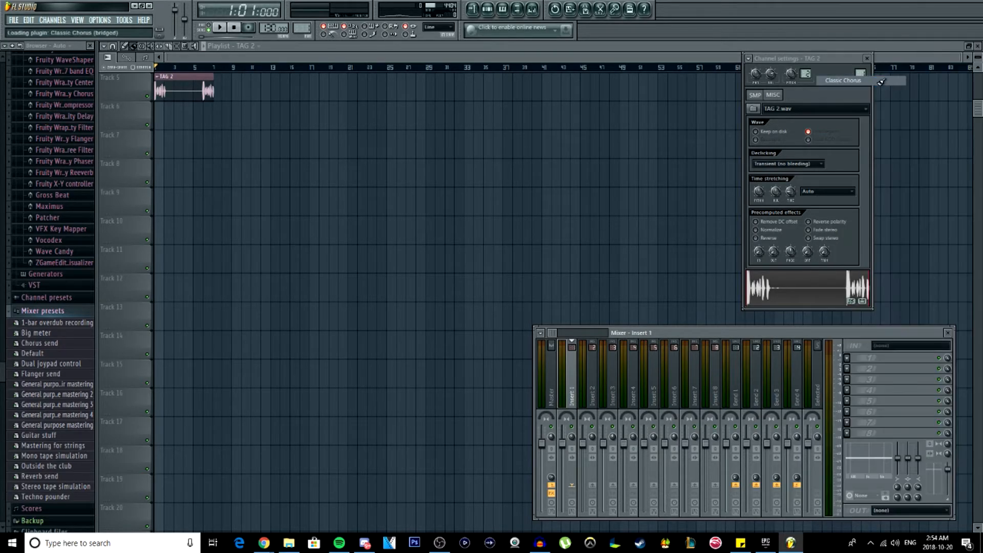
{"action": "left_click", "coordinate": [220, 28]}
{"action": "left_click", "coordinate": [234, 27]}
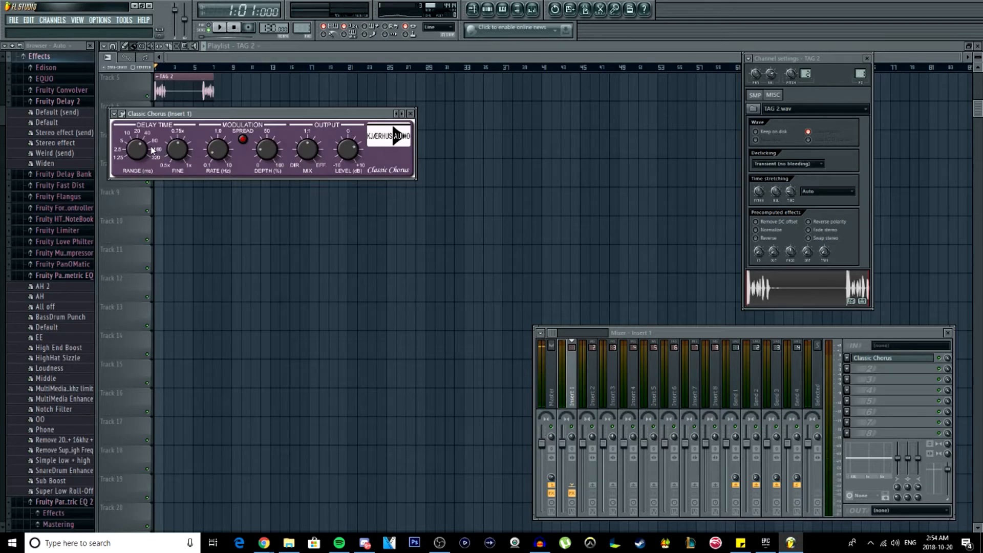
- Play the tag and adjust the delay time range in Classic Chorus
{"action": "left_click", "coordinate": [219, 27]}
{"action": "left_click_drag", "start_coordinate": [142, 139], "coordinate": [141, 137]}
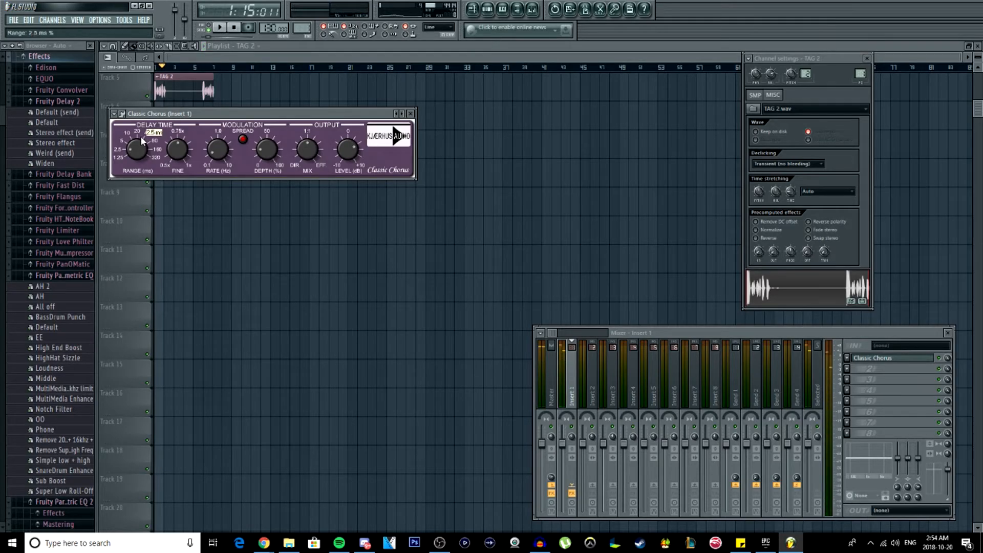
{"action": "left_click", "coordinate": [219, 29]}
{"action": "left_click", "coordinate": [220, 32]}
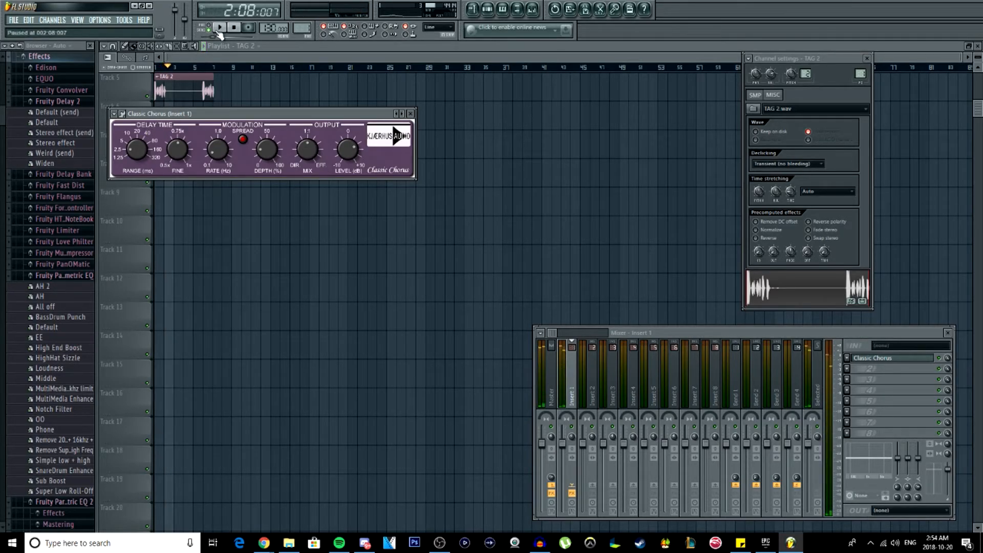
{"action": "left_click_drag", "start_coordinate": [146, 146], "coordinate": [145, 132]}
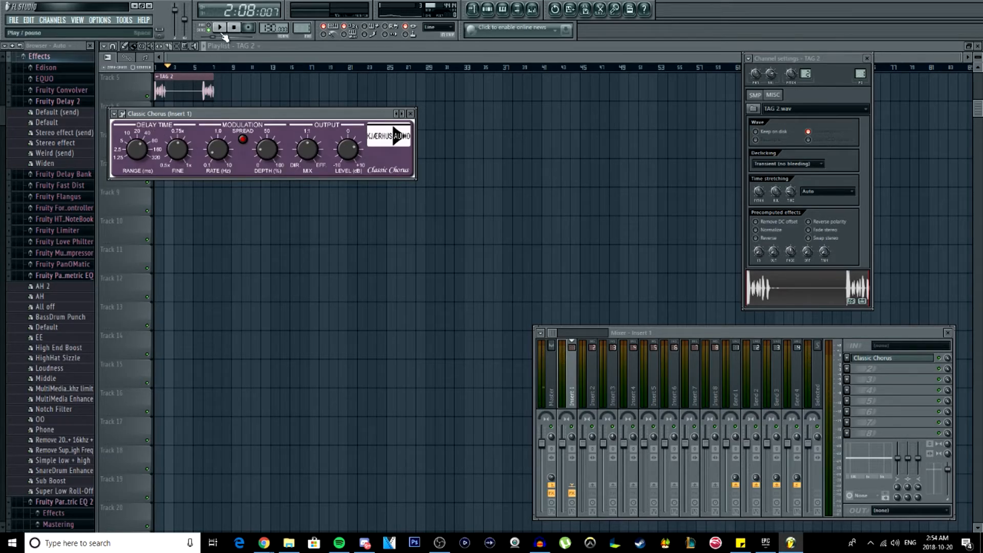
- Replay the TAG 2 clip to judge how the chorus sounds on the voice
{"action": "left_click", "coordinate": [224, 32]}
{"action": "key", "text": "space"}
{"action": "key", "text": "space"}
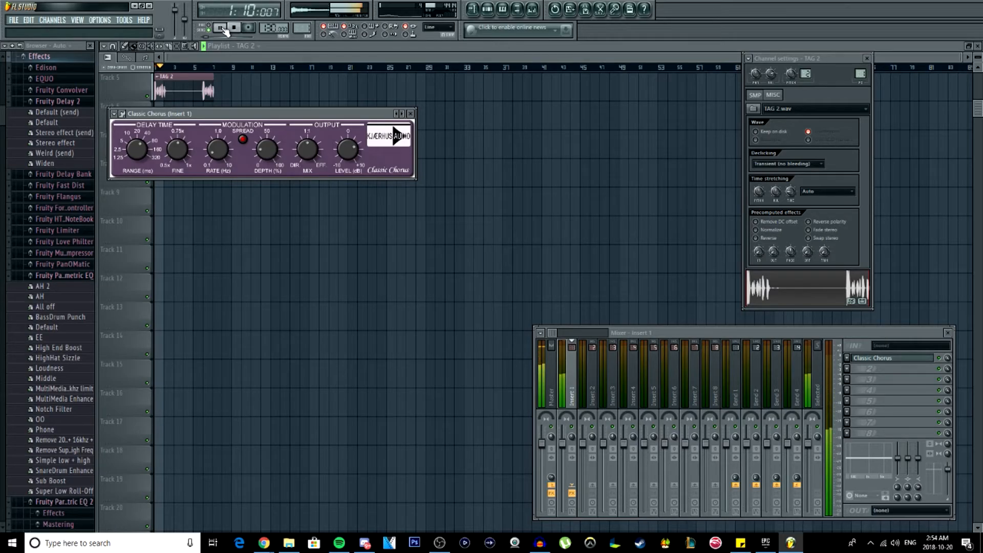
{"action": "left_click", "coordinate": [223, 32]}
{"action": "left_click", "coordinate": [759, 191]}
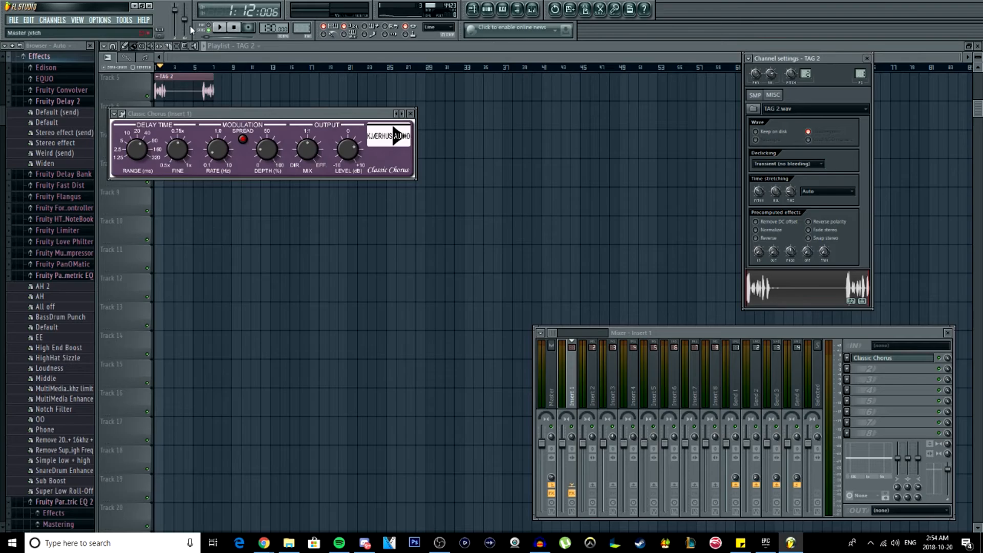
{"action": "left_click", "coordinate": [224, 31]}
{"action": "left_click", "coordinate": [233, 28]}
{"action": "left_click", "coordinate": [248, 28]}
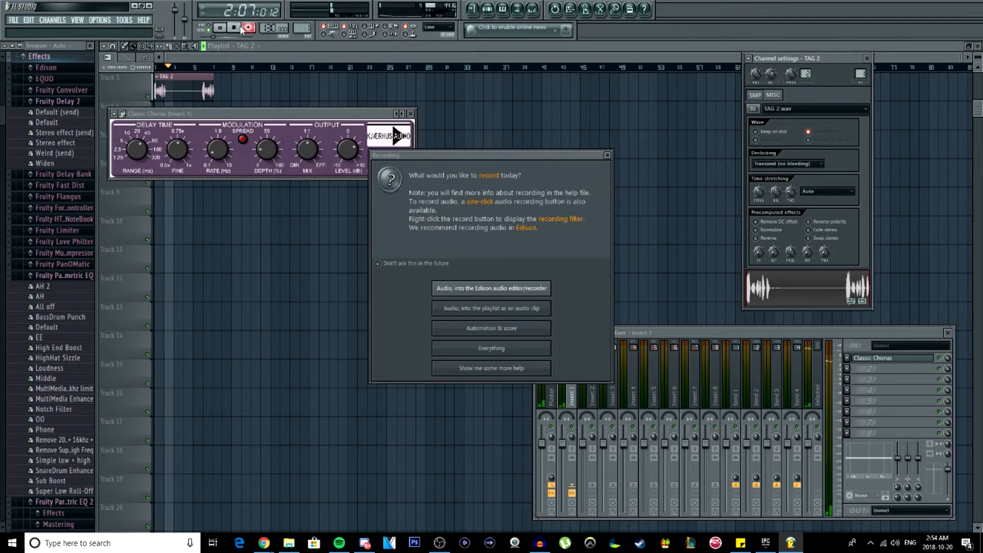
{"action": "left_click", "coordinate": [608, 155]}
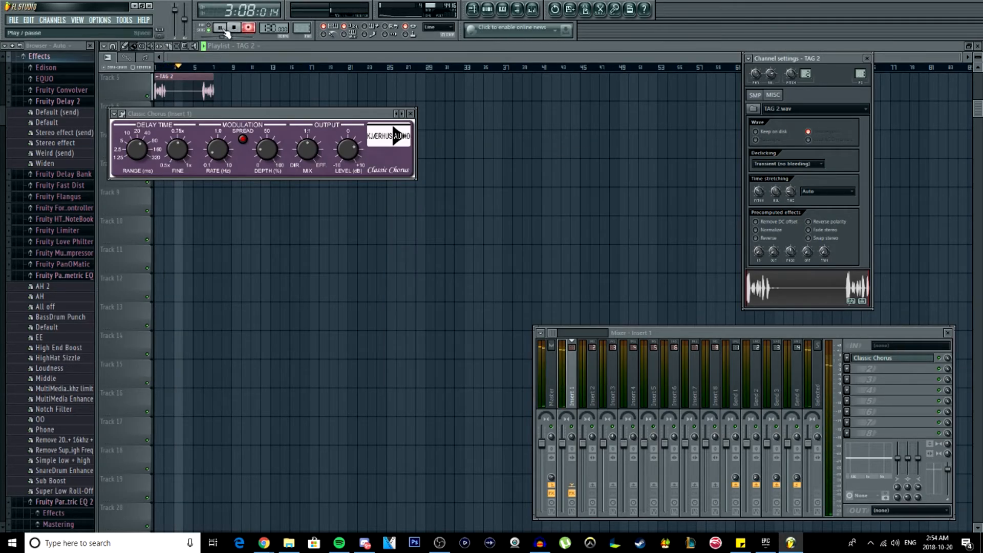
{"action": "left_click", "coordinate": [222, 28]}
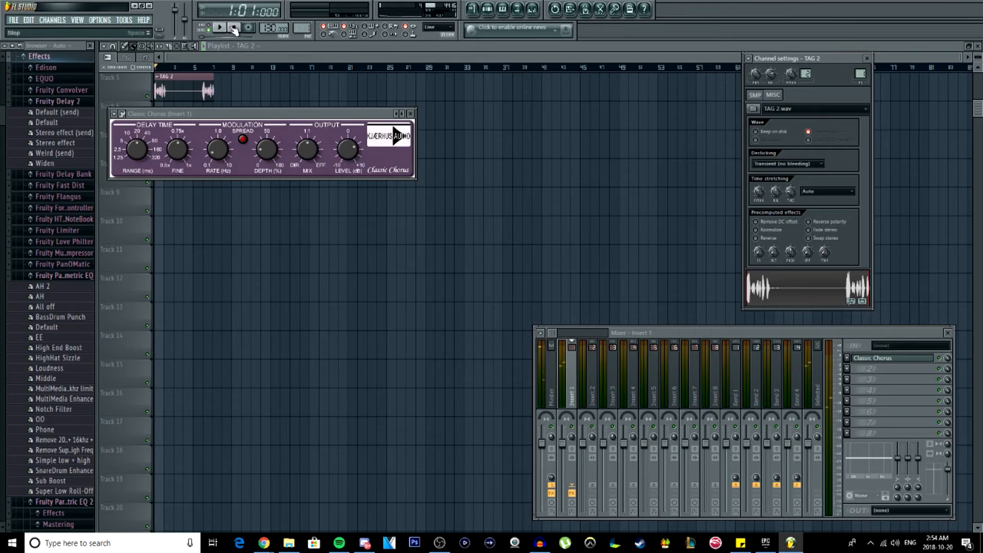
- Audition the chorused tag again from the start of the song and stop playback
{"action": "left_click", "coordinate": [223, 28]}
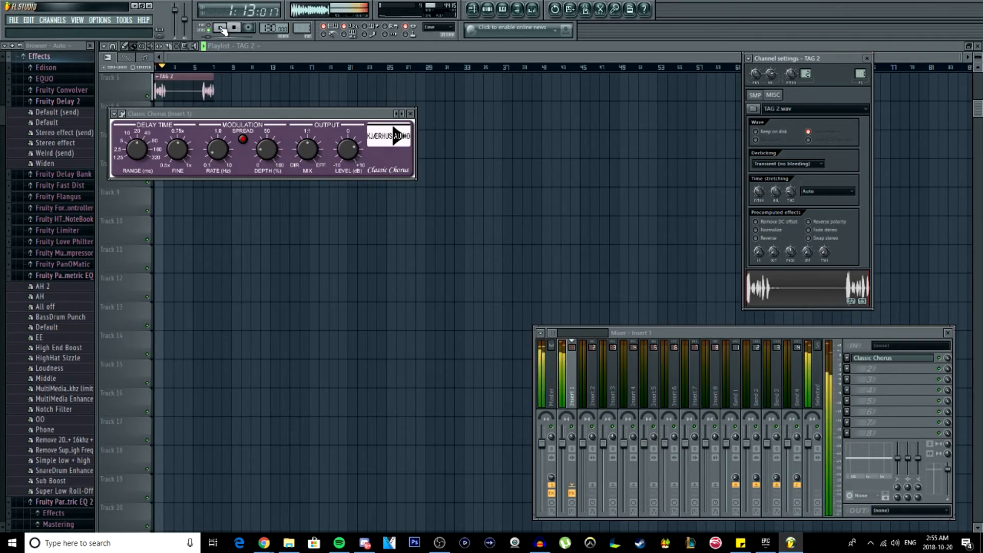
{"action": "left_click", "coordinate": [230, 28]}
{"action": "left_click", "coordinate": [229, 29]}
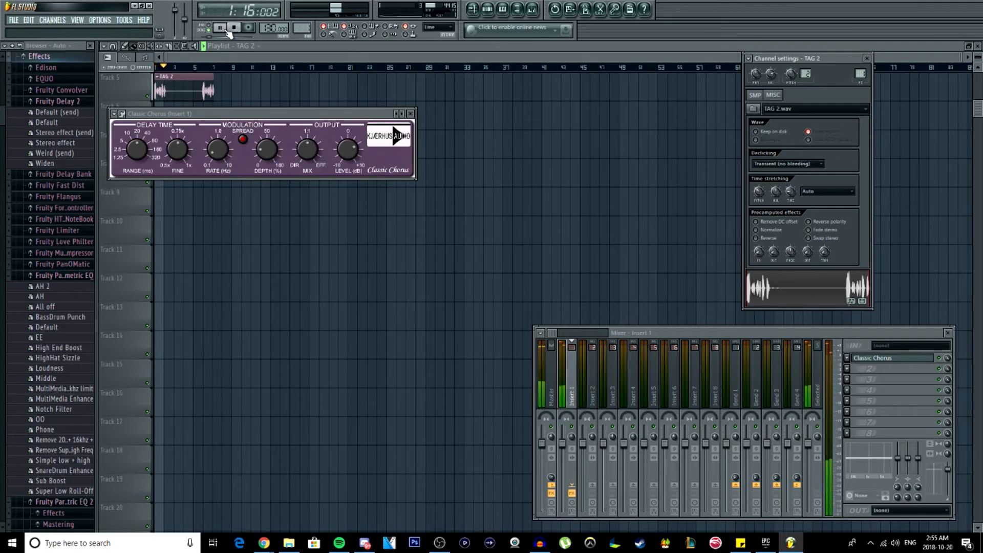
{"action": "left_click", "coordinate": [229, 31]}
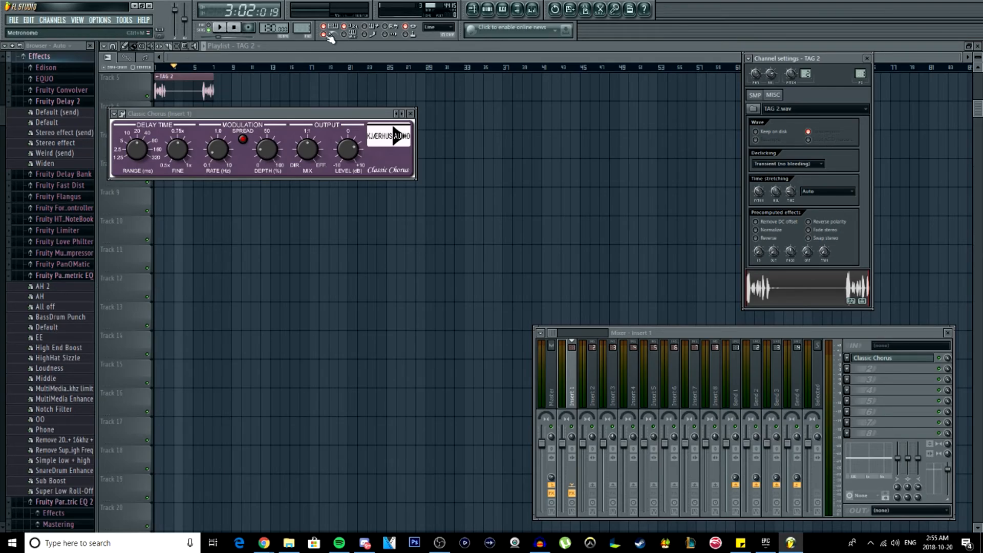
{"action": "left_click", "coordinate": [233, 28]}
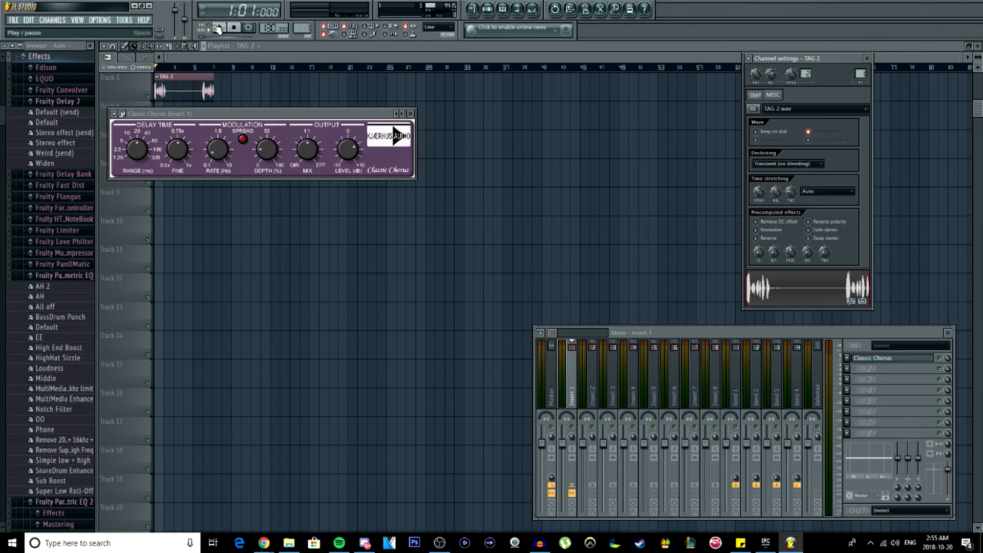
- Close the Classic Chorus window and open the channel rack
{"action": "left_click", "coordinate": [412, 116]}
{"action": "key", "text": "F6"}
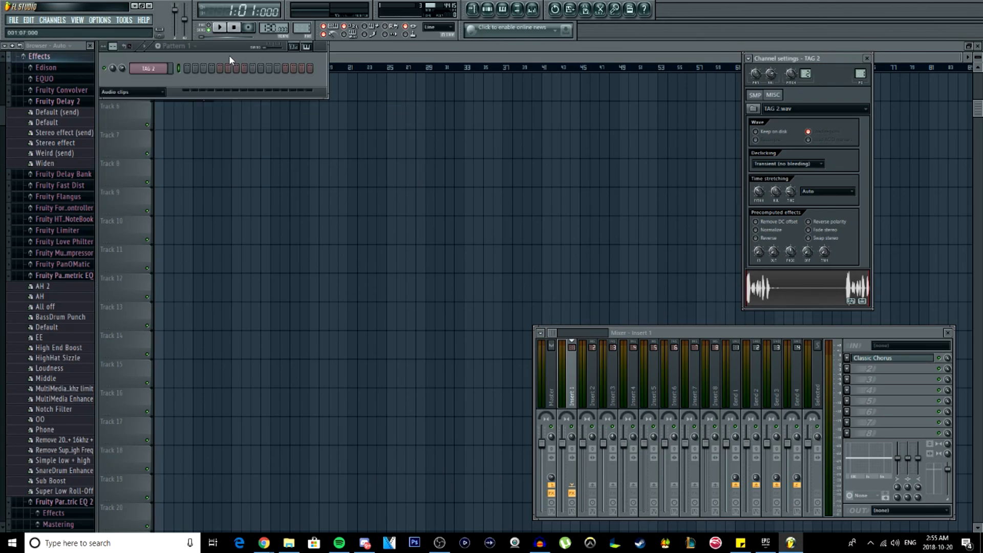